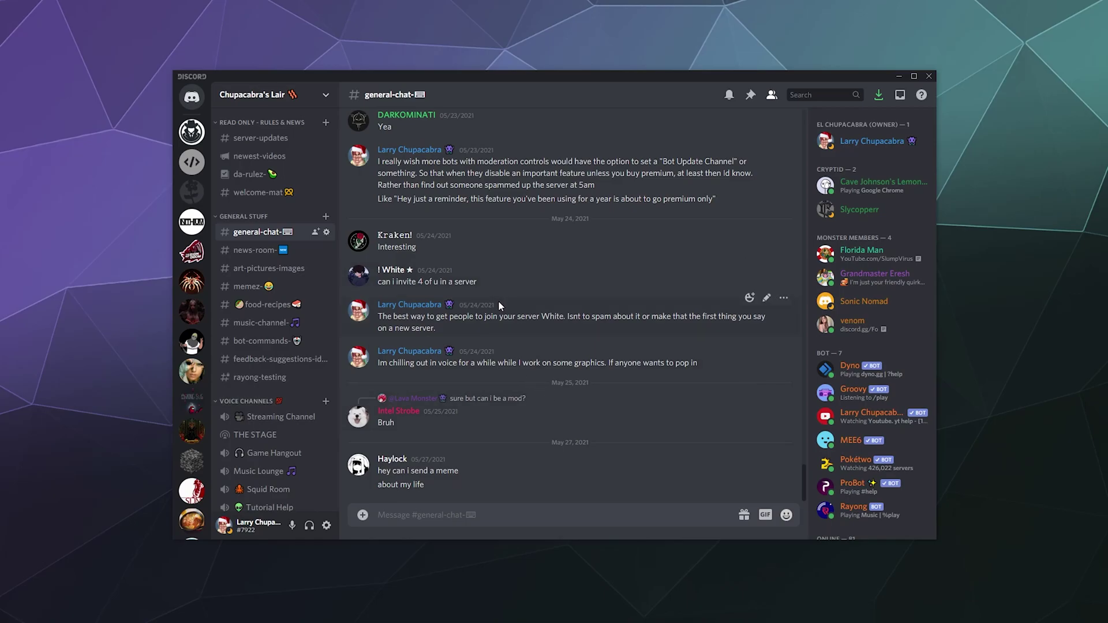
- Block the member who posted "Interesting" in the general-chat channel and confirm the block
scroll(438, 341, "up", 1)
scroll(439, 342, "up", 2)
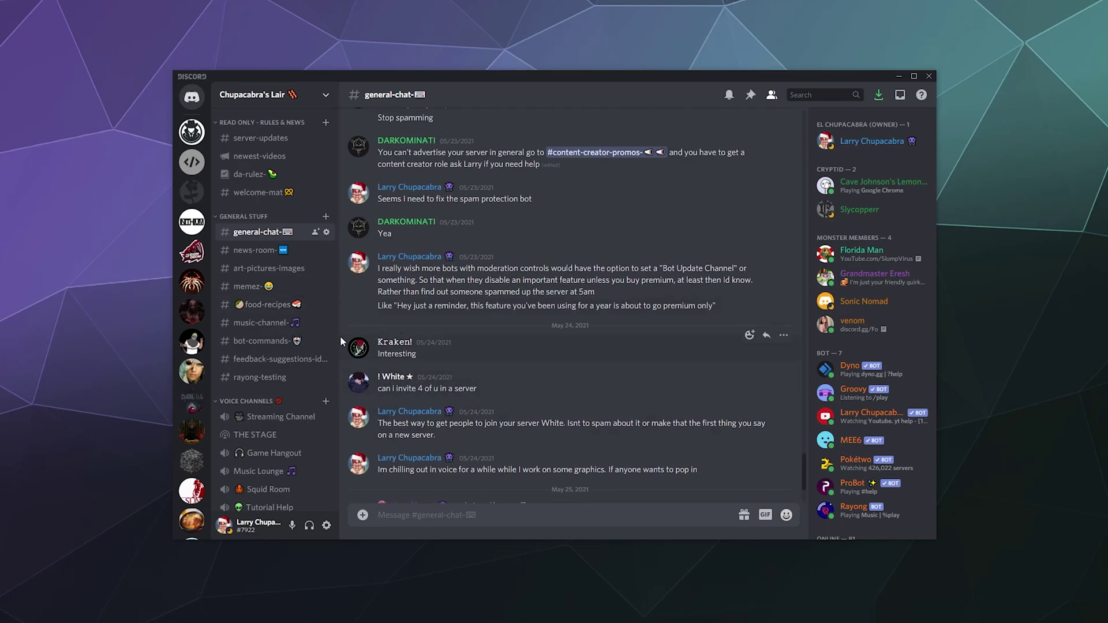
right_click(406, 348)
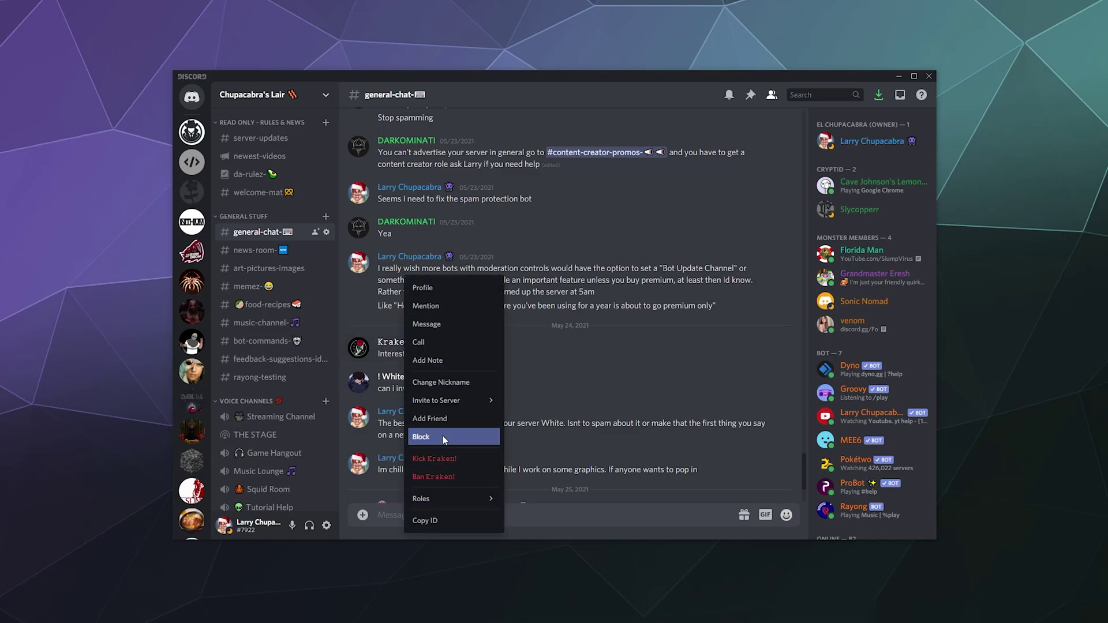
key("Escape")
left_click(635, 340)
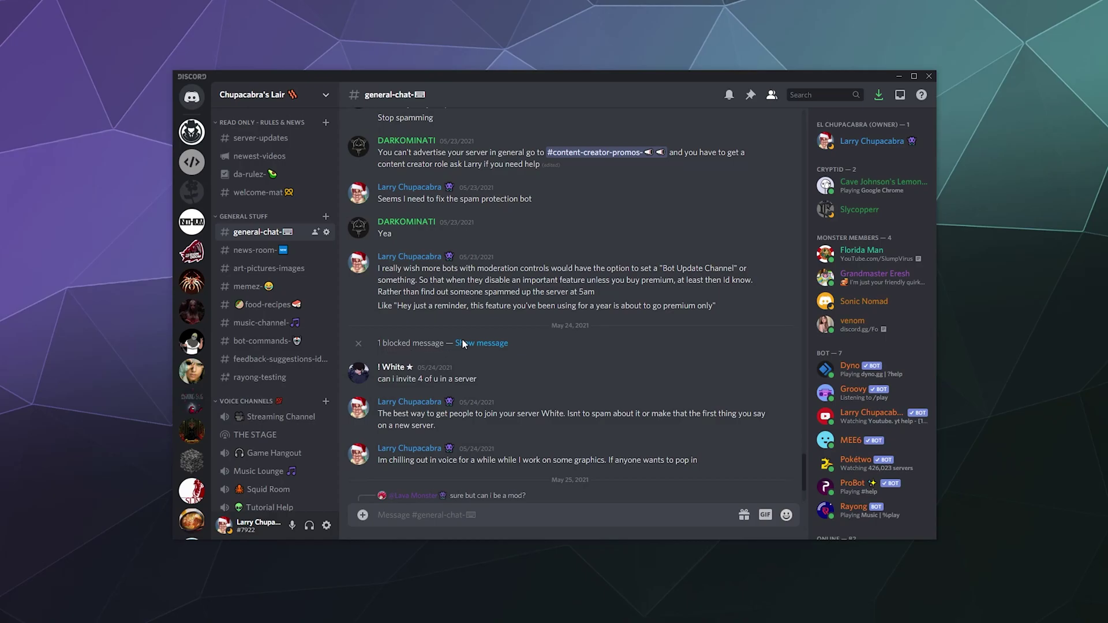
- Expand the blocked message in general-chat to read it and collapse it again
scroll(605, 335, "down", 2)
scroll(605, 335, "up", 2)
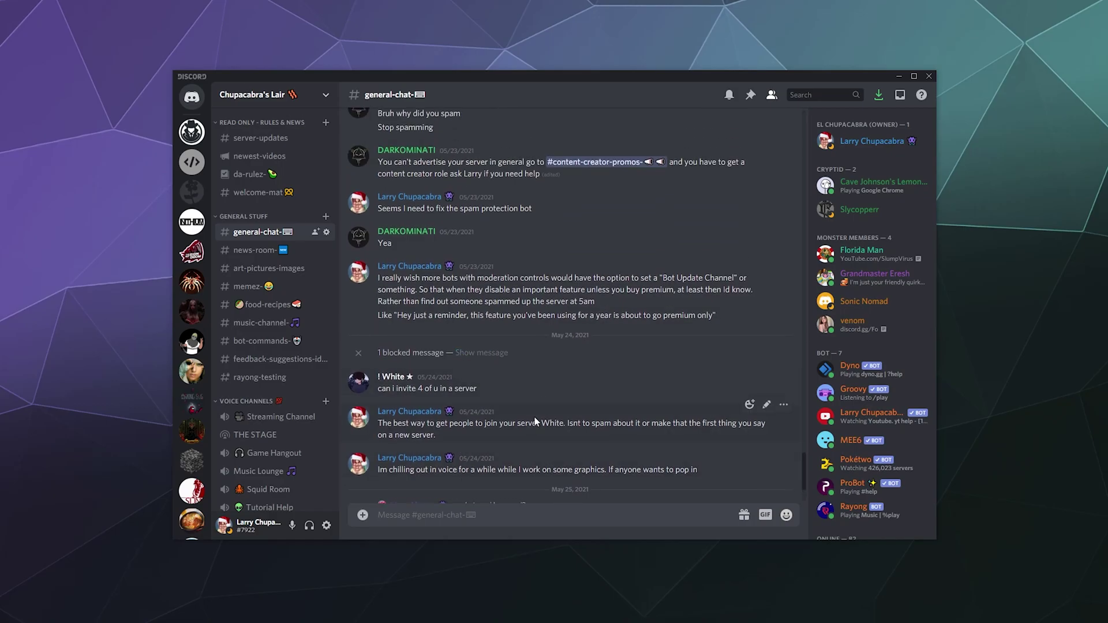
left_click(485, 354)
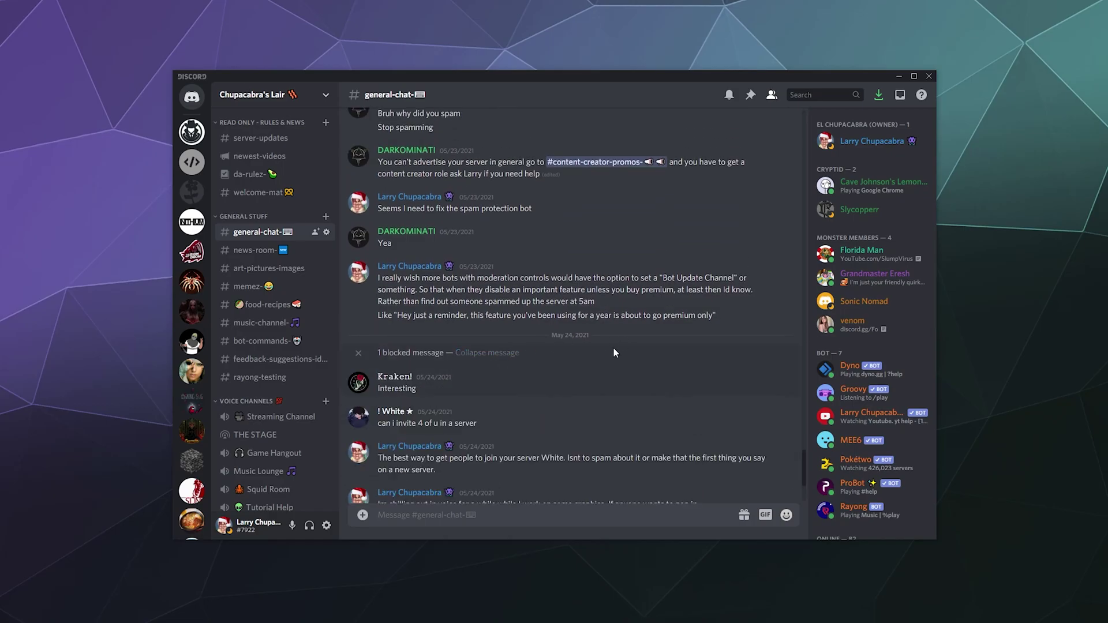
left_click(487, 352)
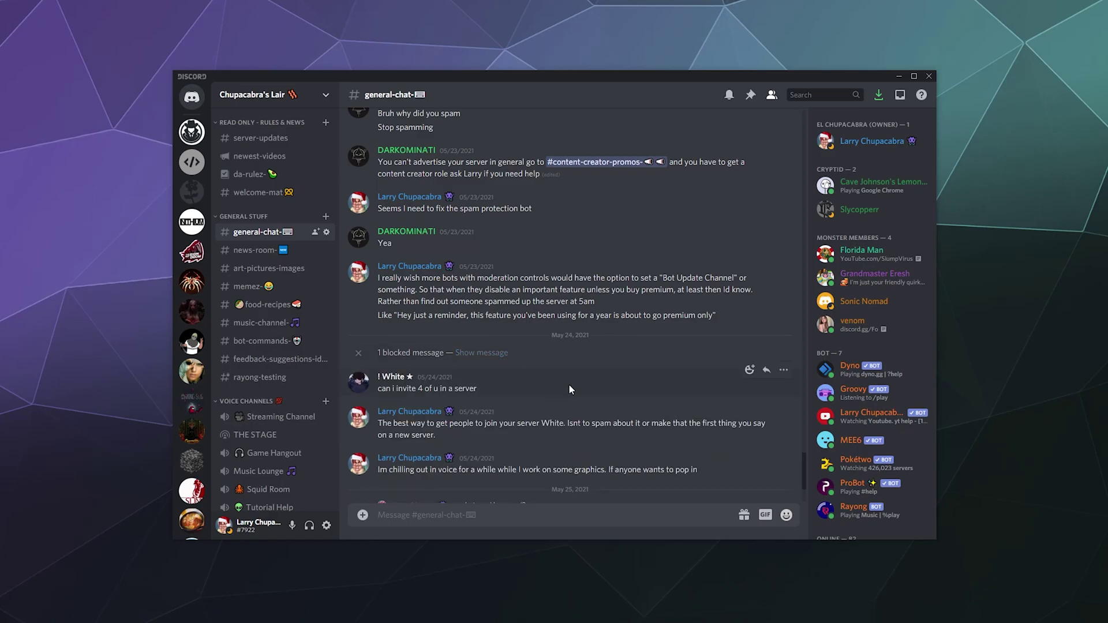
- Reveal the blocked message in general-chat once more and unblock its author
left_click(462, 352)
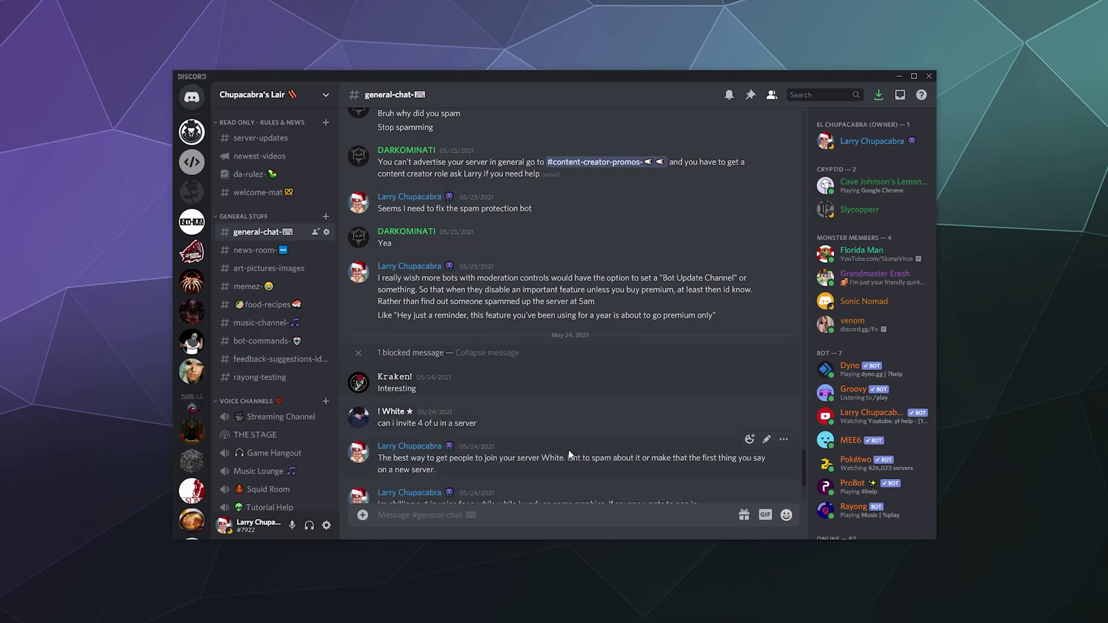
right_click(393, 382)
left_click(420, 442)
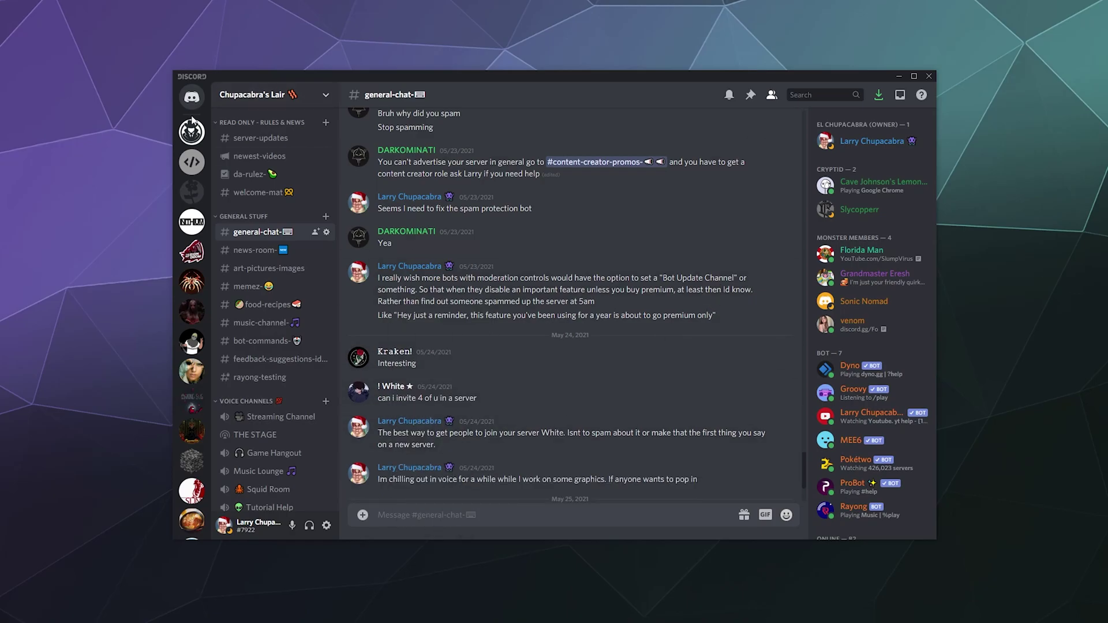
- Look through the blocked users list on the Friends page and return to the Chupacabra's Lair server
left_click(191, 96)
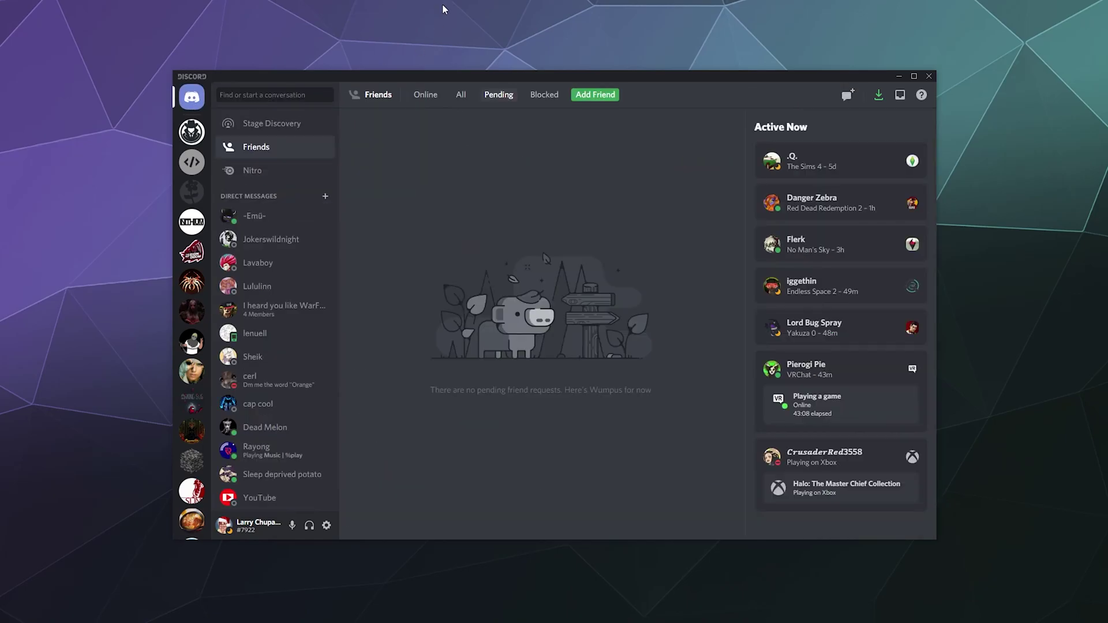
left_click(540, 96)
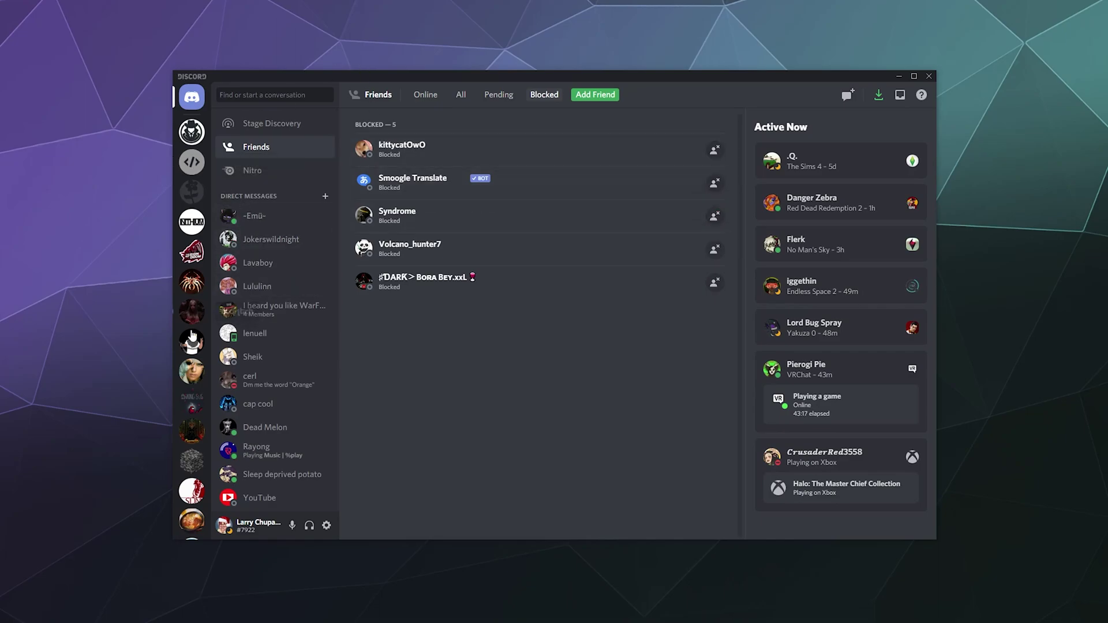
scroll(191, 346, "down", 5)
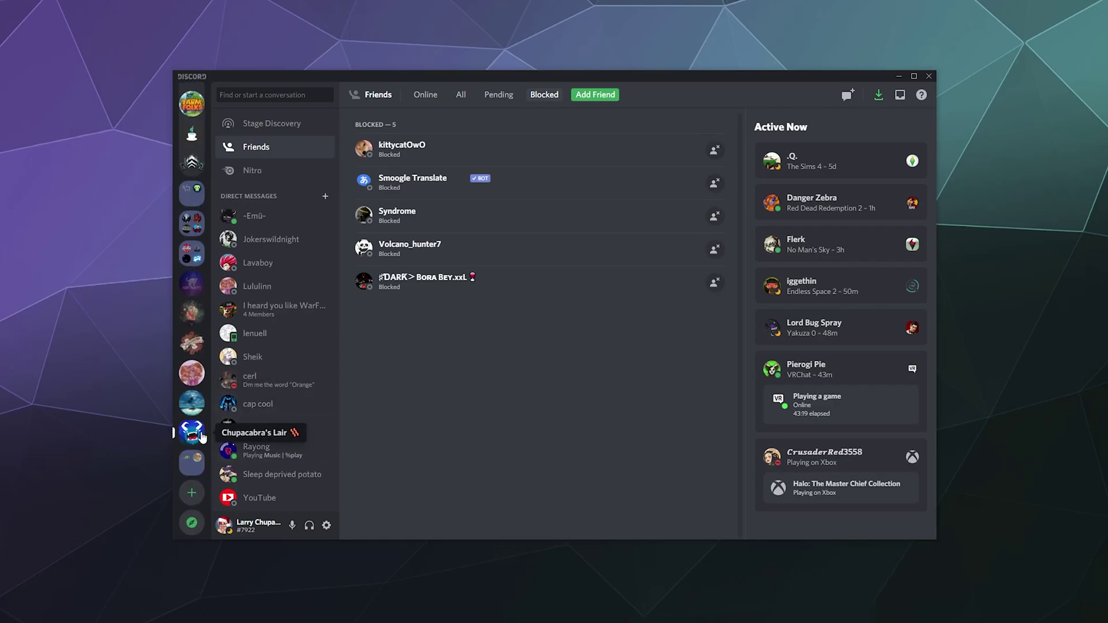
left_click(192, 432)
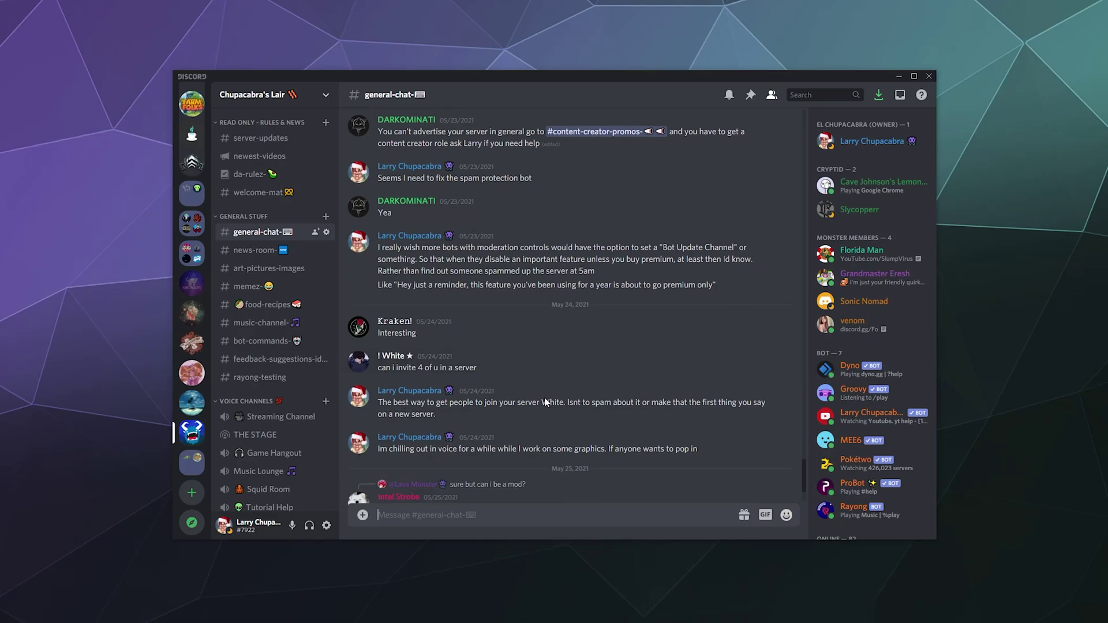
- View the kick and ban options for the author of the latest general-chat message without applying any
right_click(386, 459)
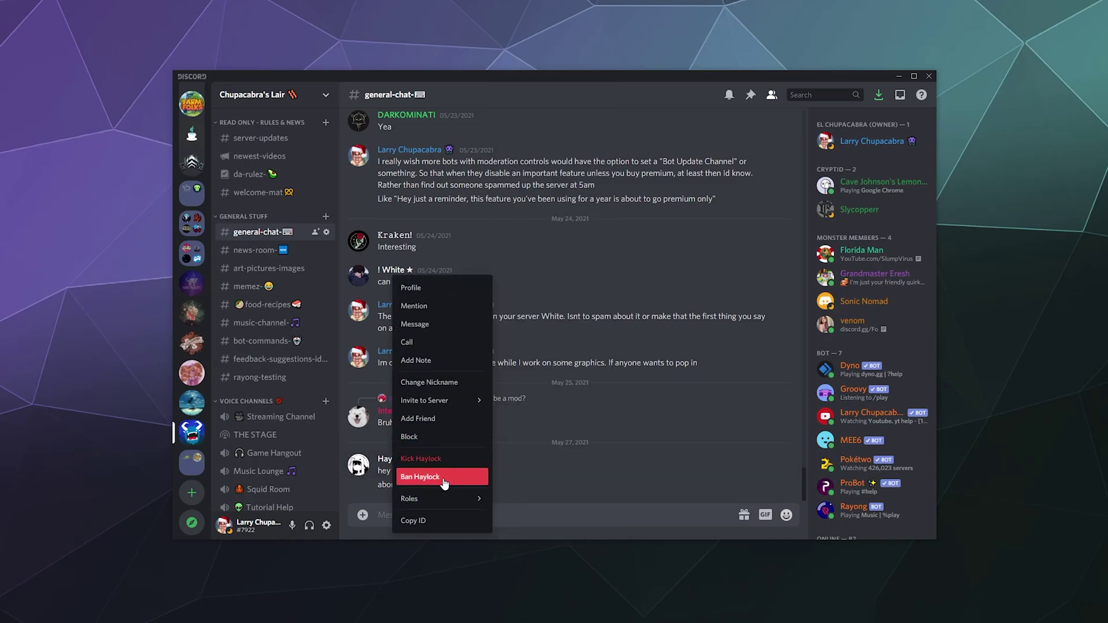
left_click(630, 496)
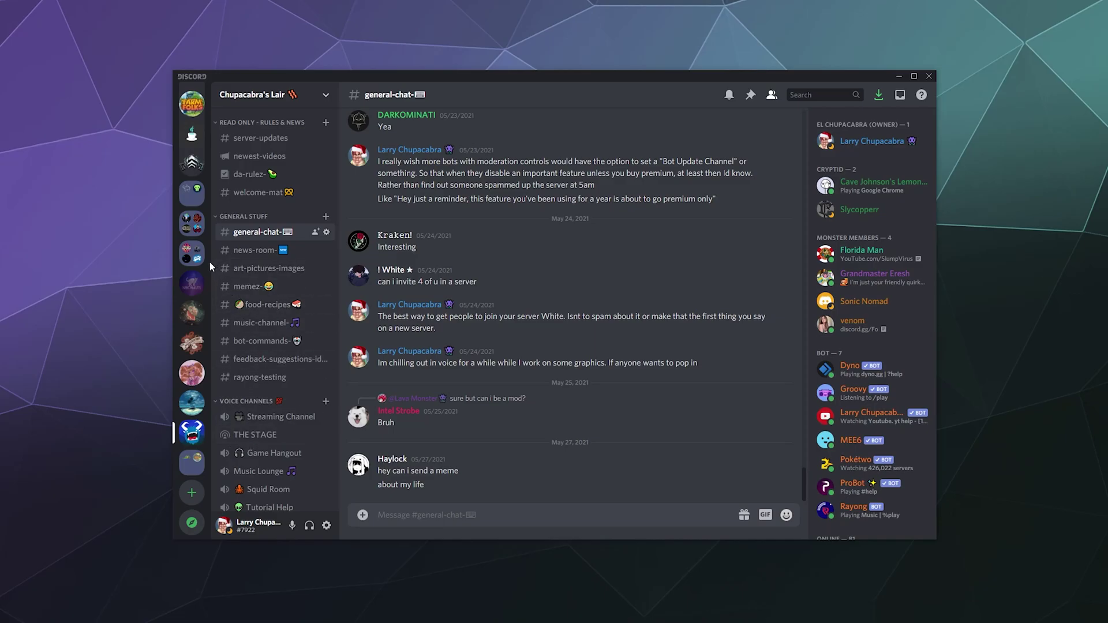
- Turn off direct messages from server members in the Warframe server's privacy settings and save the change
scroll(196, 271, "up", 5)
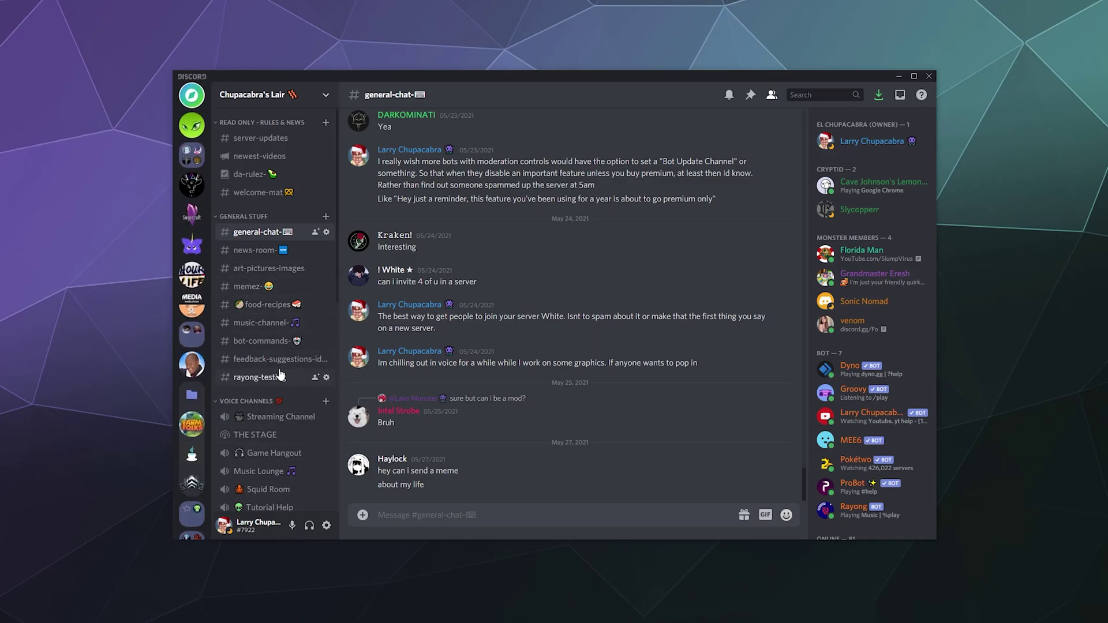
scroll(272, 381, "down", 2)
scroll(197, 404, "down", 3)
right_click(191, 325)
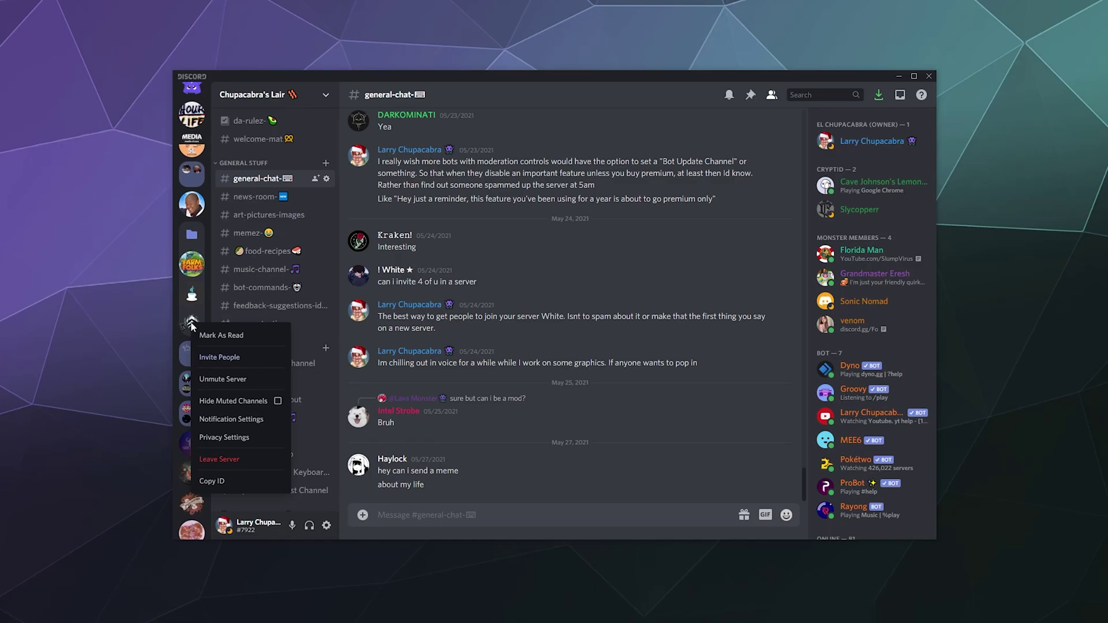
left_click(240, 437)
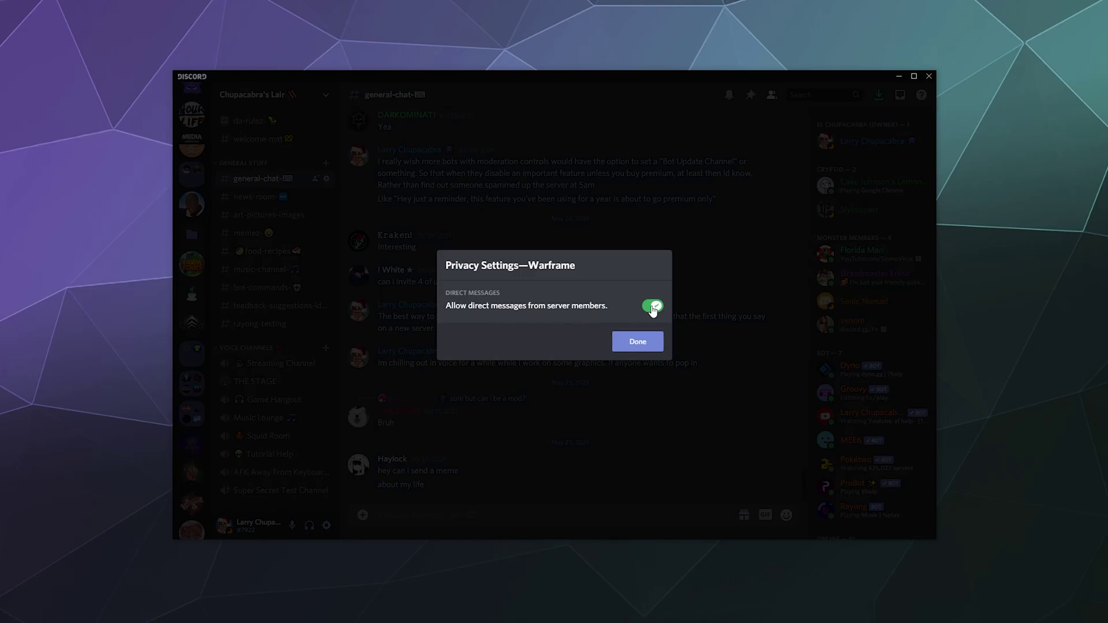
left_click(652, 306)
left_click(635, 343)
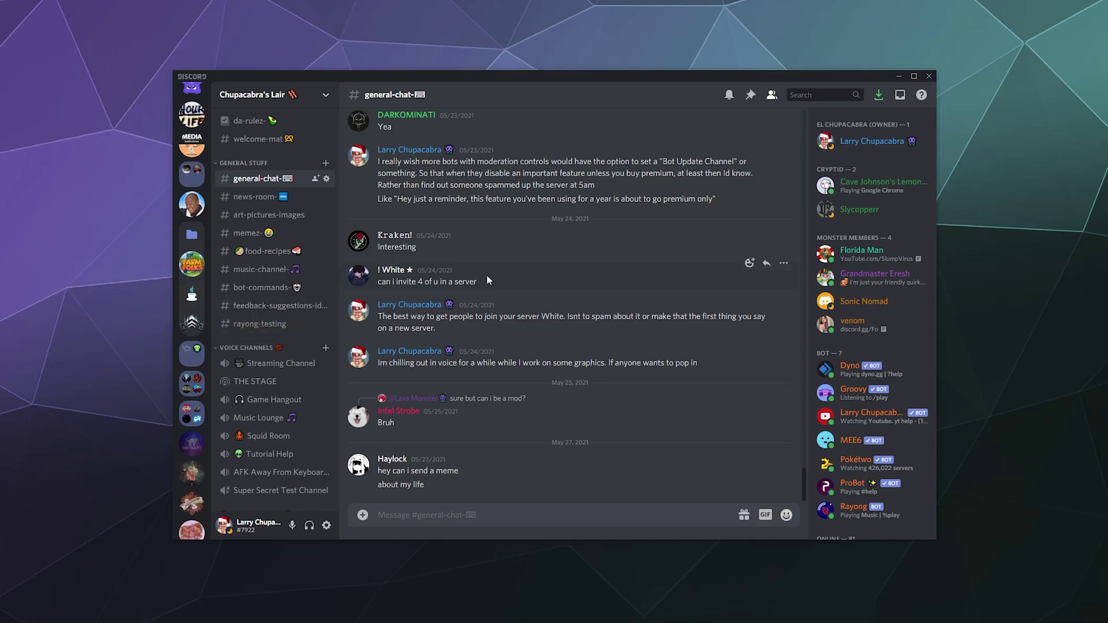
right_click(195, 324)
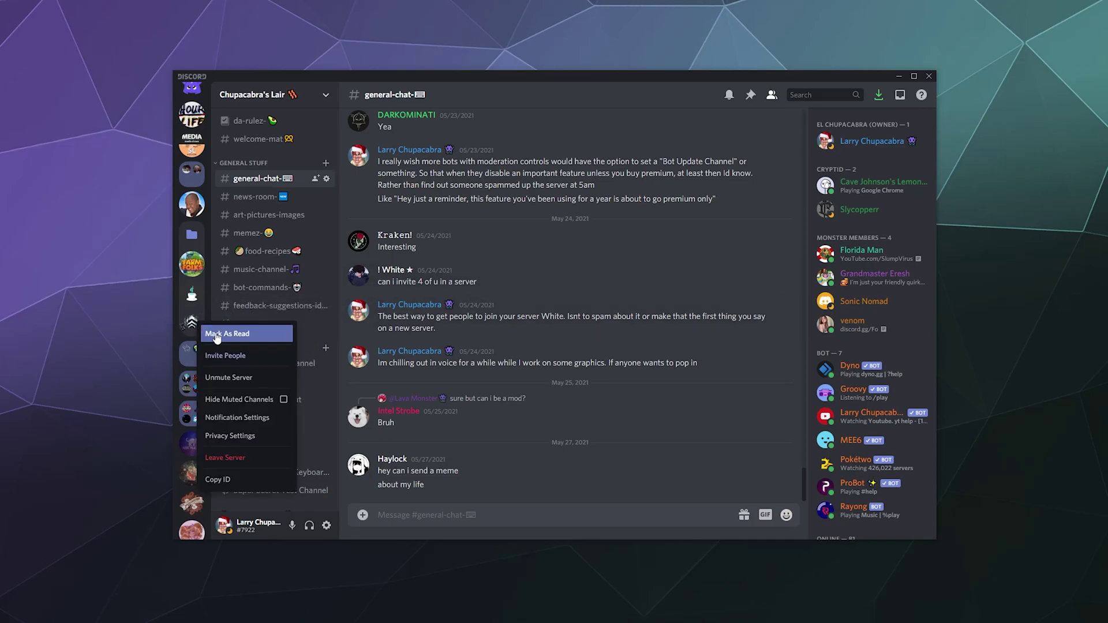
left_click(541, 402)
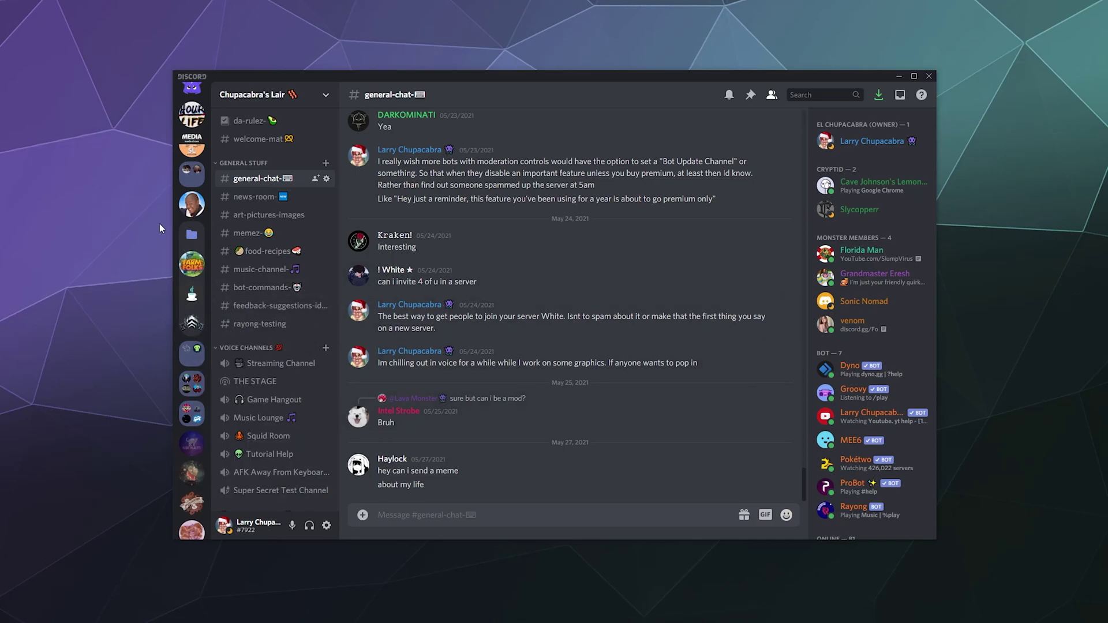
- Show the available mute durations for the Chupacabra's Lair server
scroll(194, 254, "up", 5)
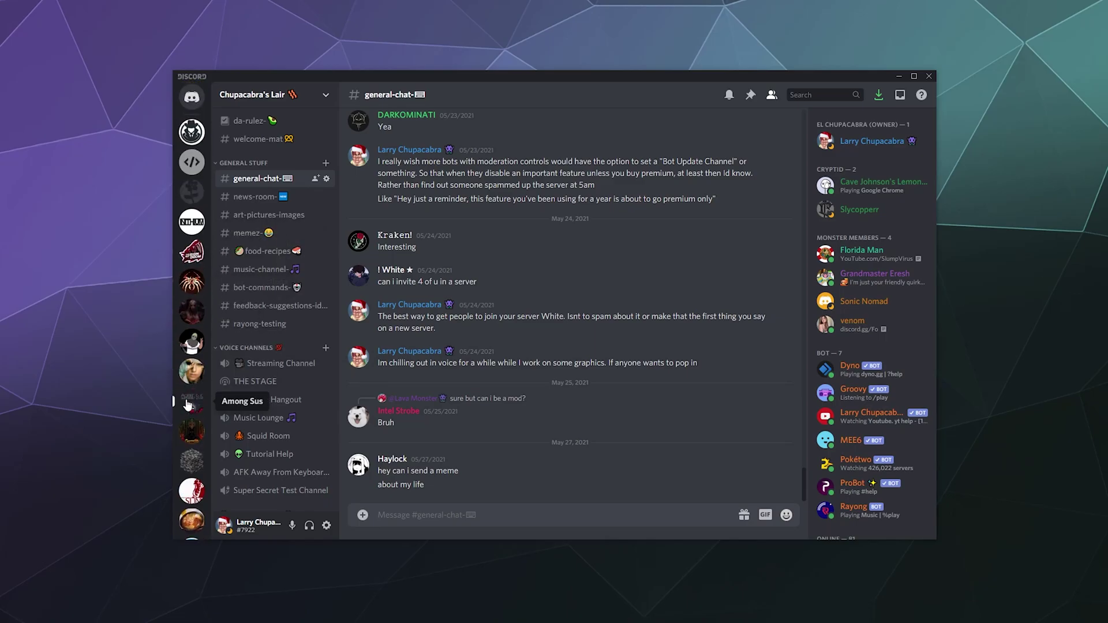
scroll(186, 395, "down", 5)
scroll(186, 396, "down", 3)
right_click(186, 430)
mouse_move(239, 373)
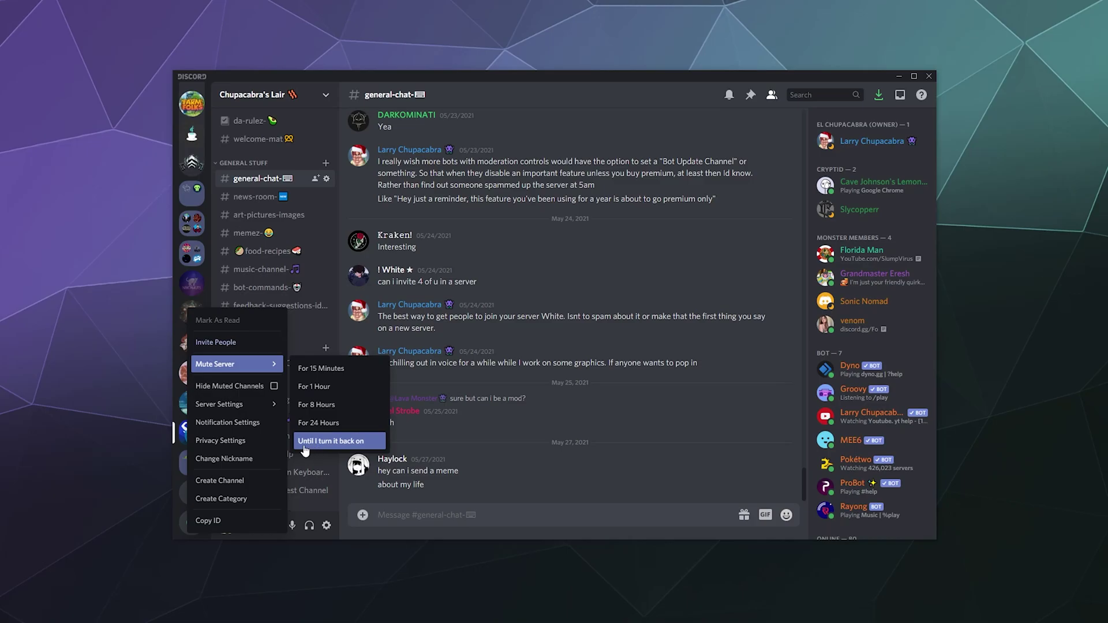
left_click(229, 425)
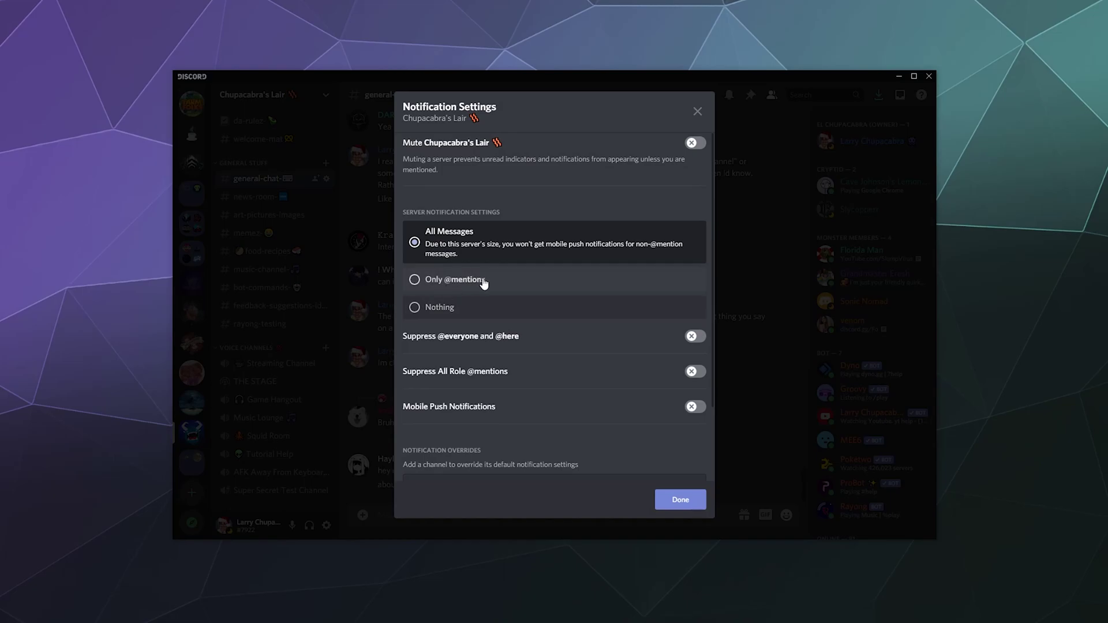
left_click(454, 280)
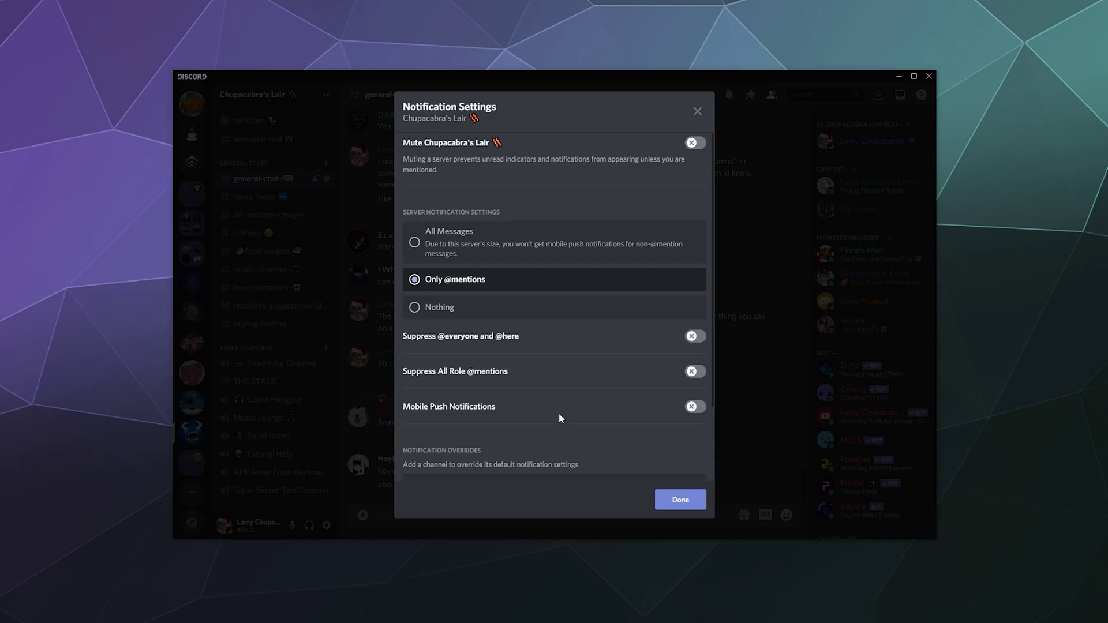
left_click(623, 245)
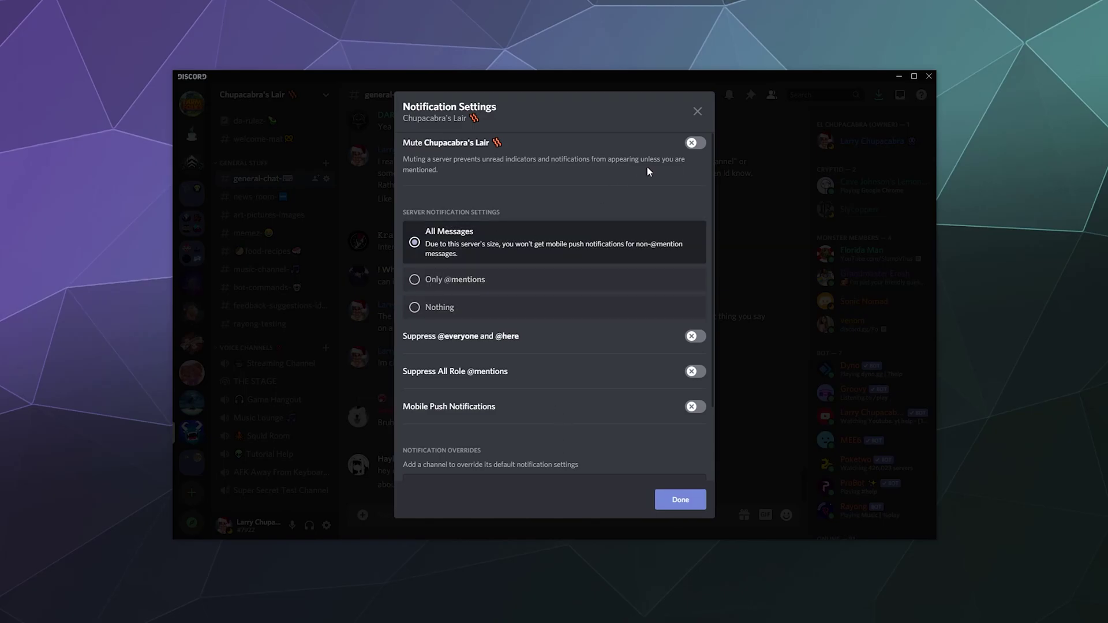
left_click(698, 111)
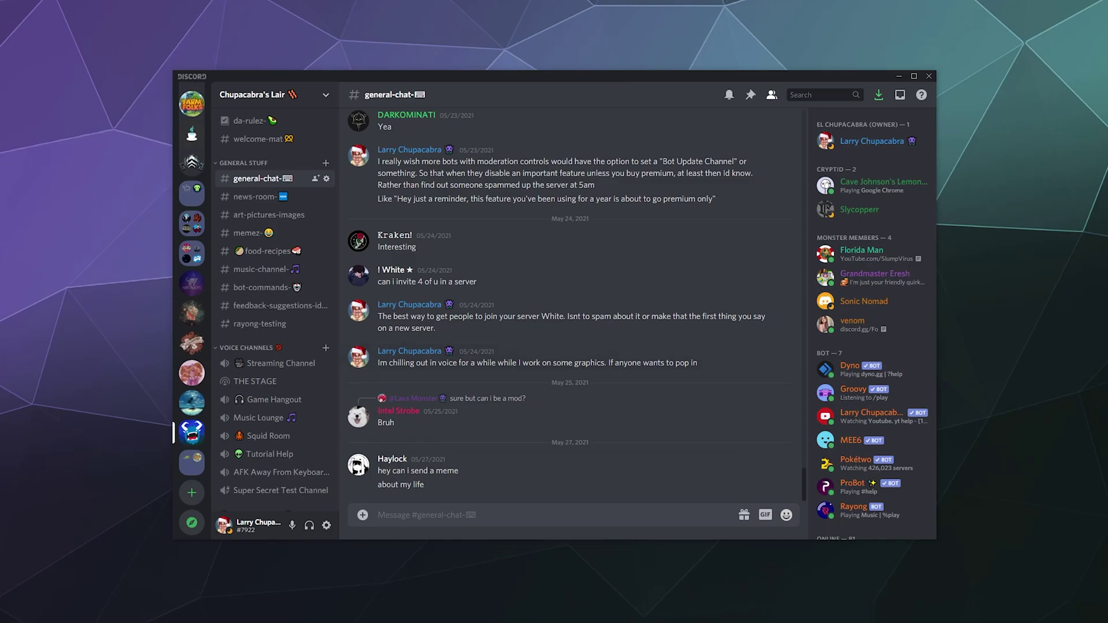
- Bring up the confirmation for leaving the OneHourOneLife server and cancel it
left_click_drag(192, 103, 188, 547)
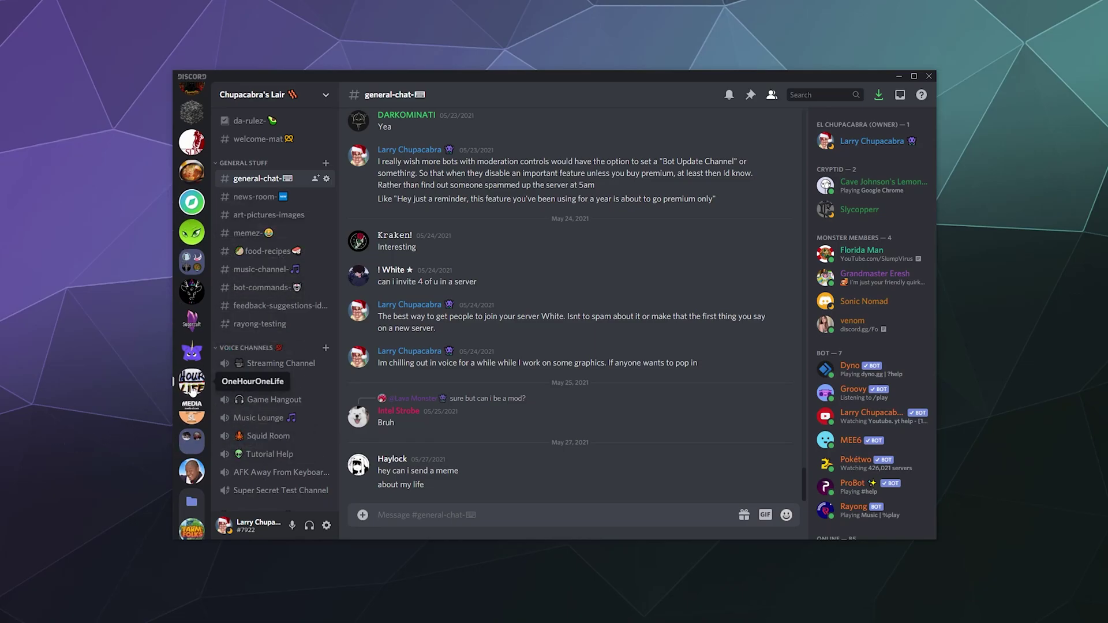
right_click(193, 381)
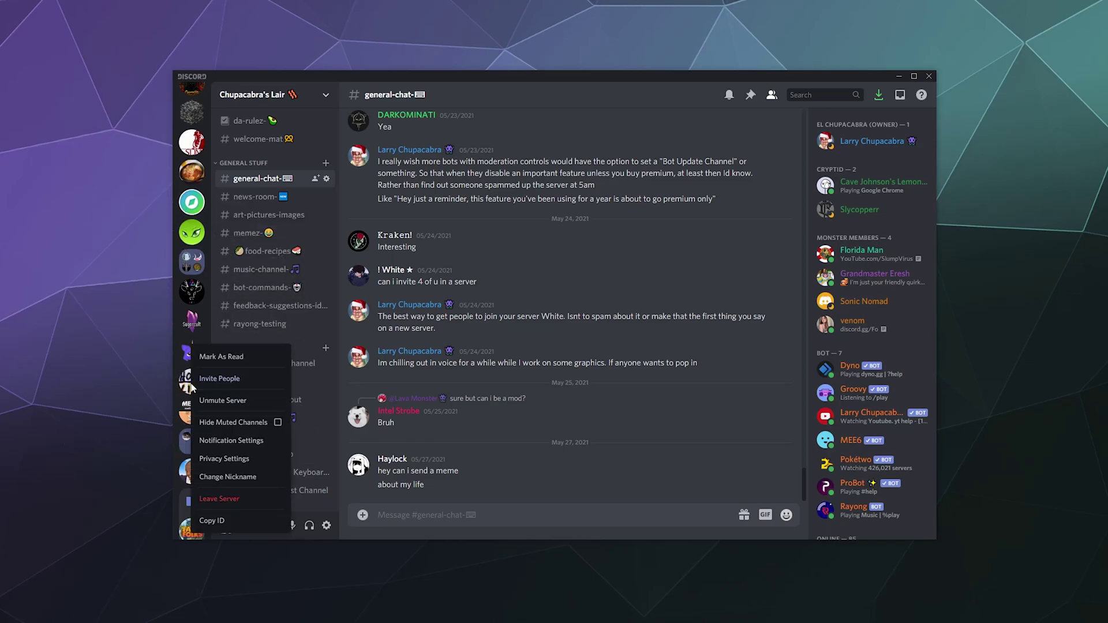
left_click(250, 500)
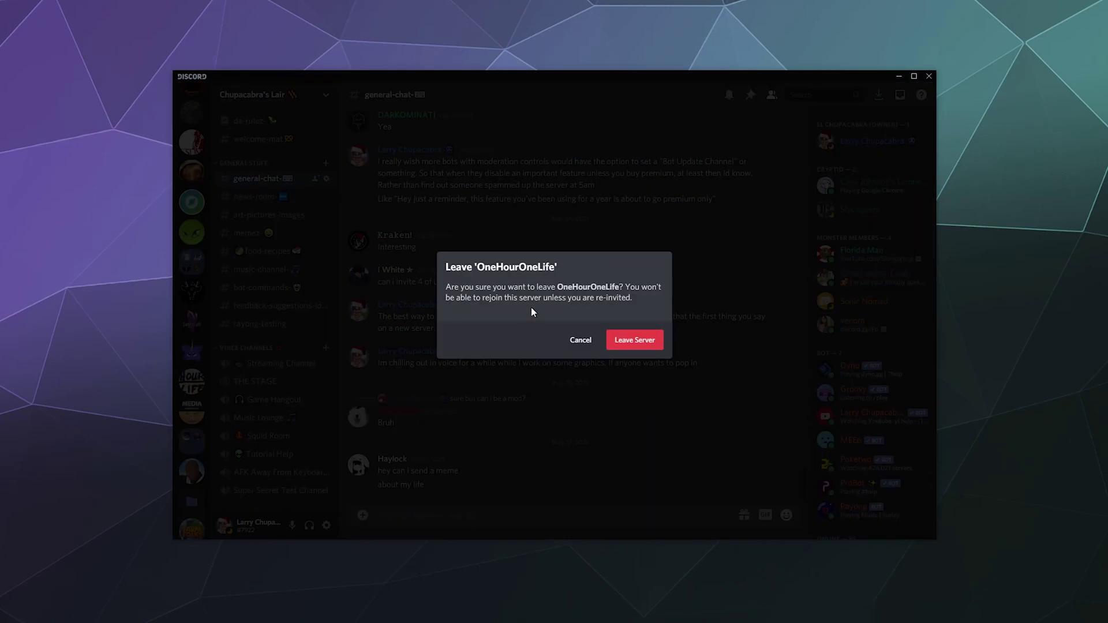
left_click(578, 342)
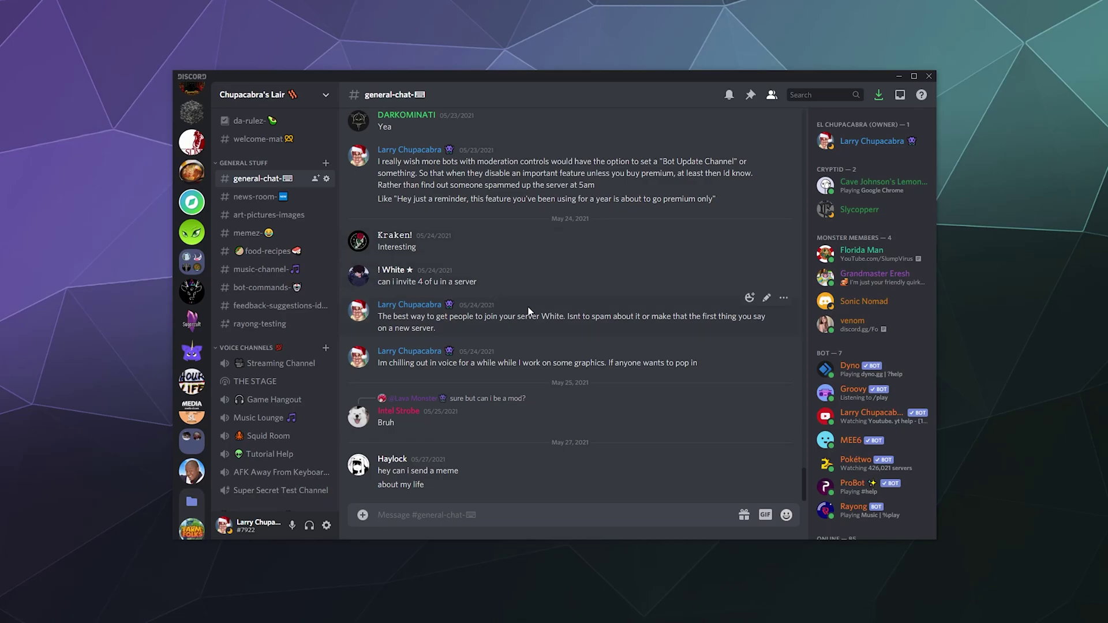
- Open the account's Privacy & Safety settings and examine the direct message, friend request, rich presence and data options
scroll(207, 380, "down", 7)
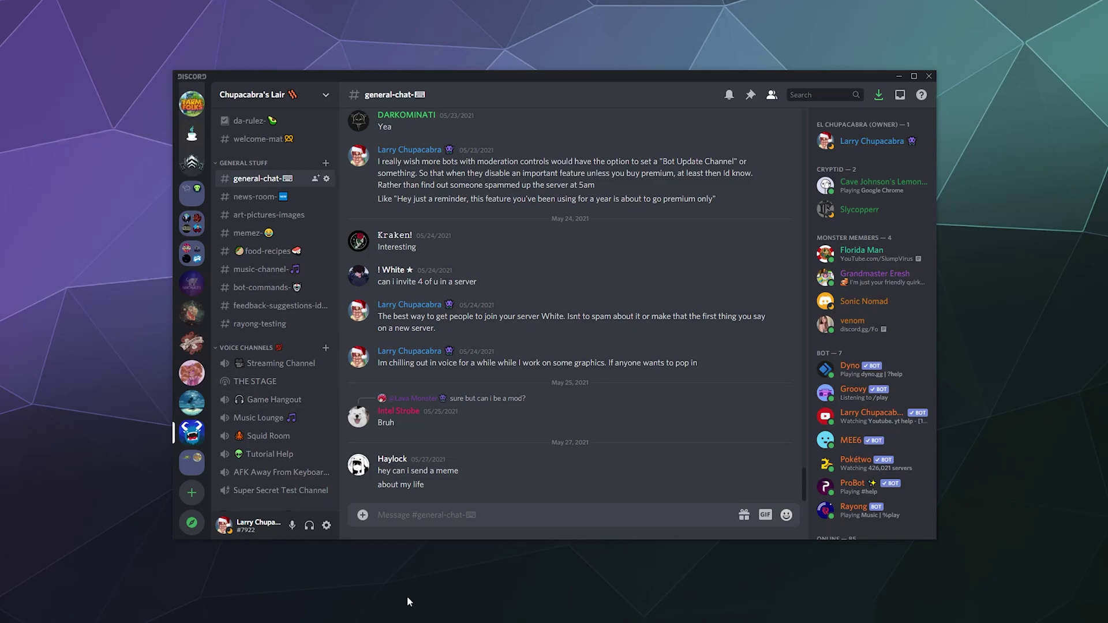
left_click(326, 525)
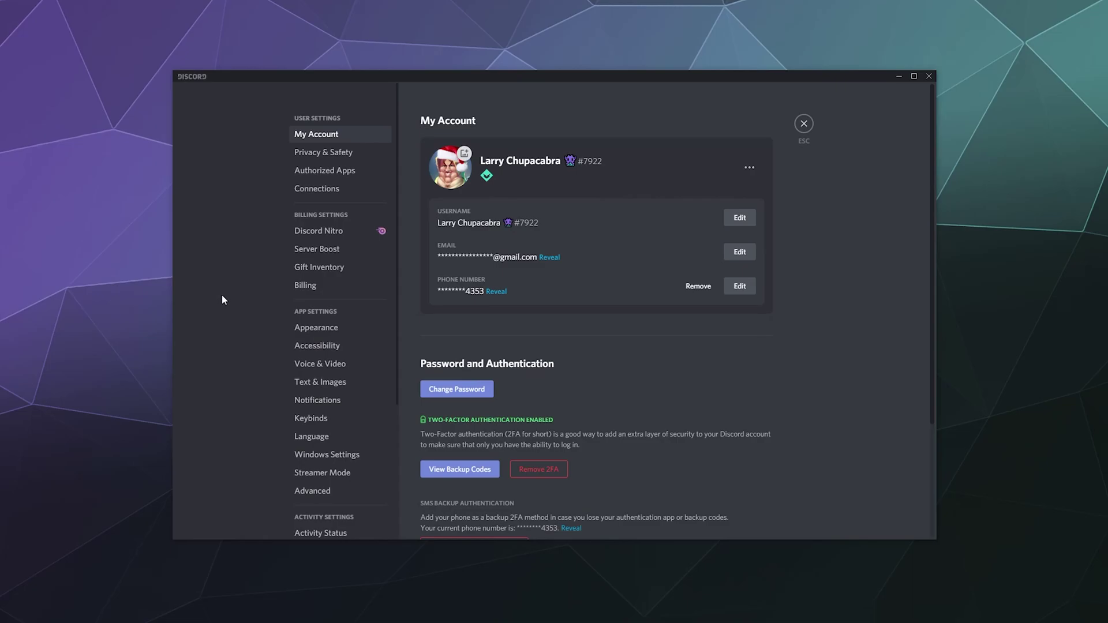
left_click(315, 152)
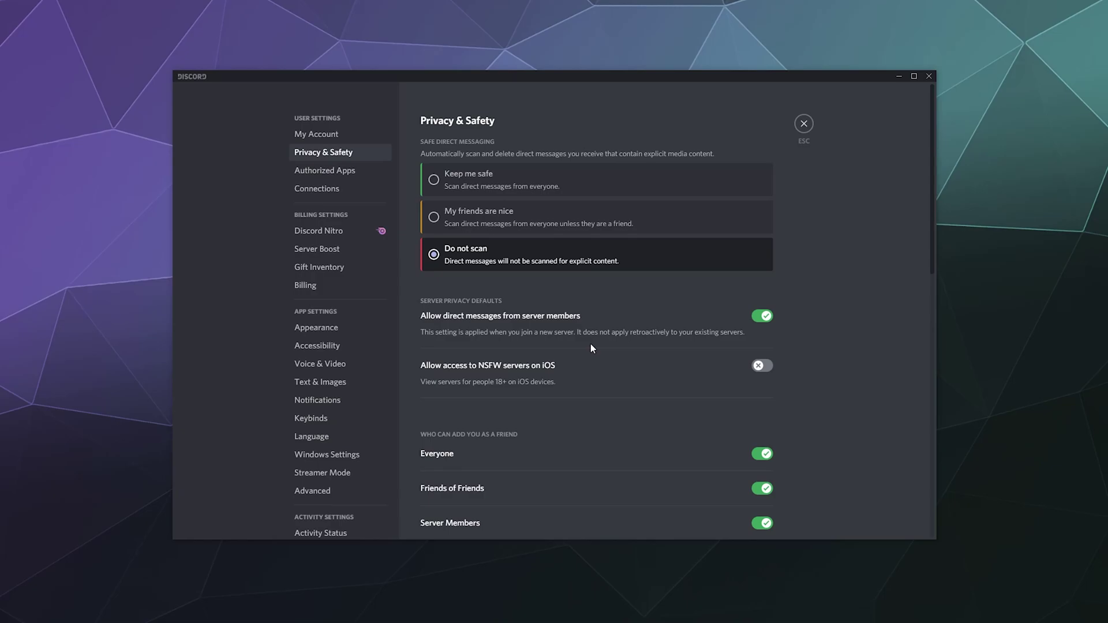
scroll(624, 224, "down", 4)
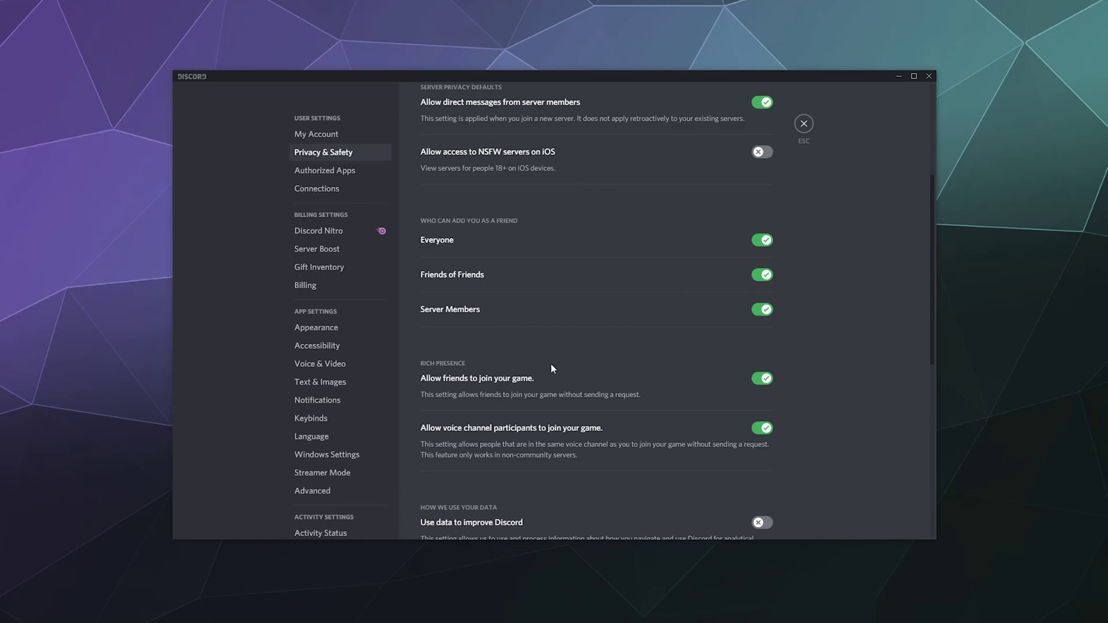
scroll(866, 360, "down", 3)
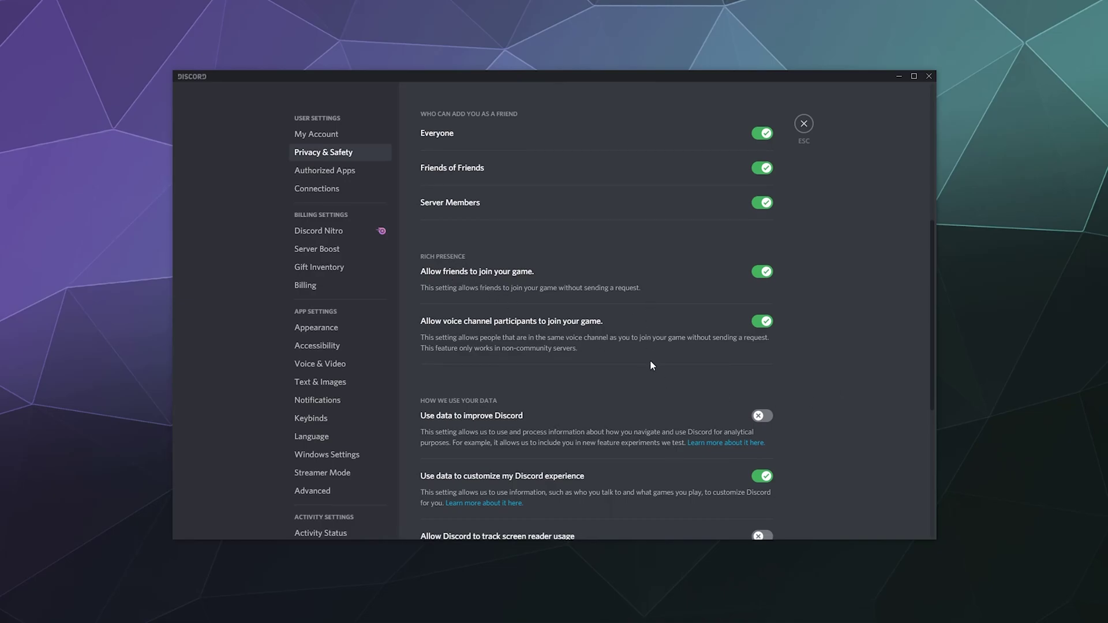
- Review the data usage and data request options in the account's Privacy & Safety settings, and close the settings
scroll(654, 351, "down", 3)
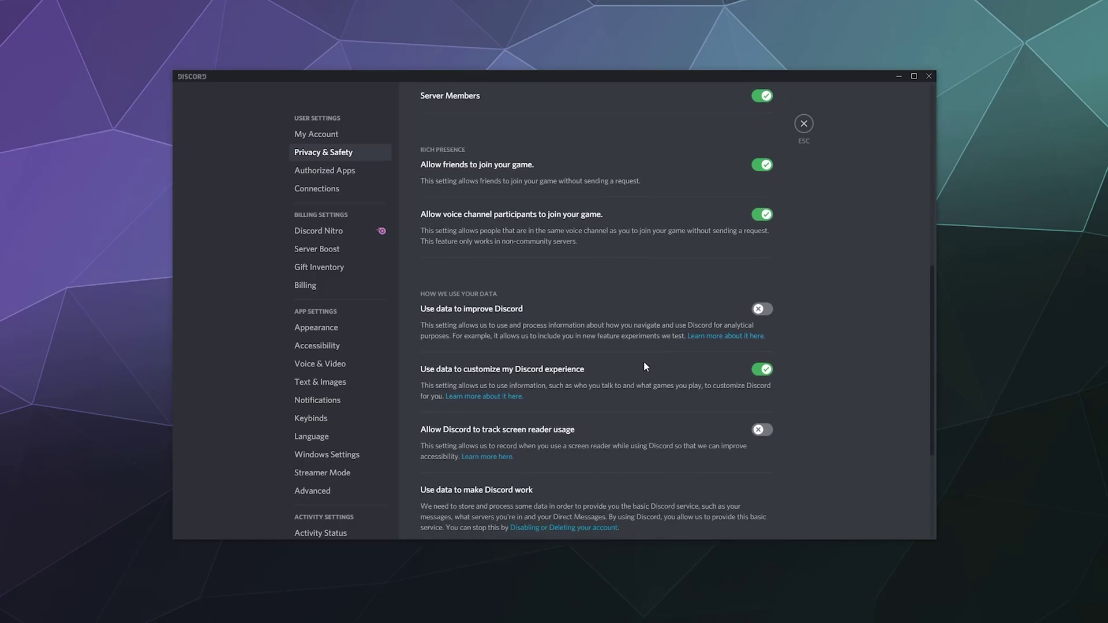
scroll(860, 369, "down", 3)
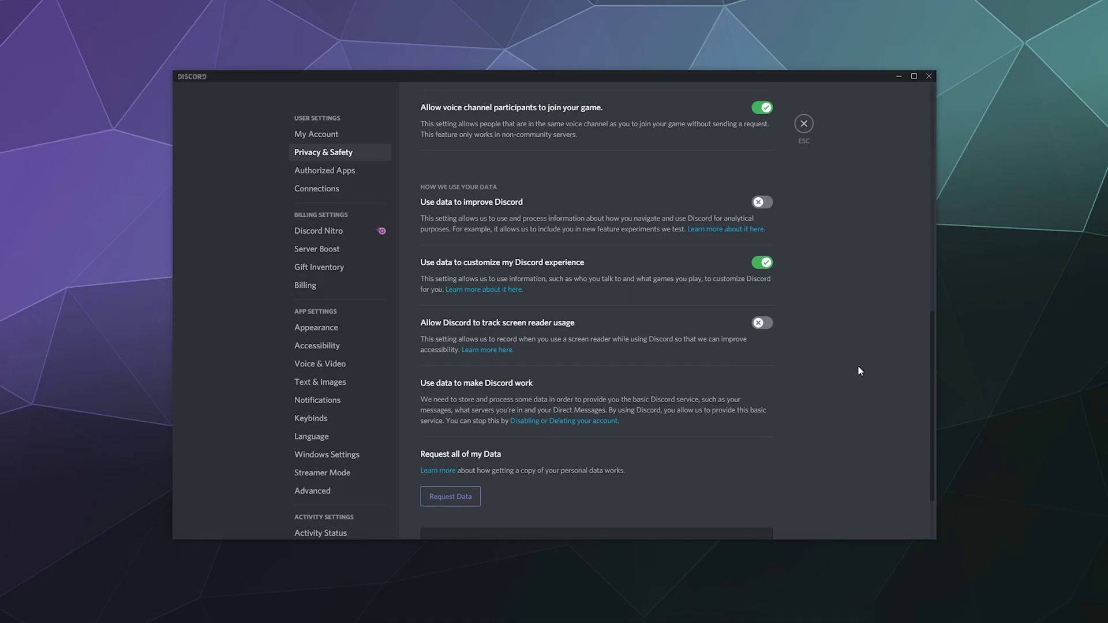
left_click(805, 129)
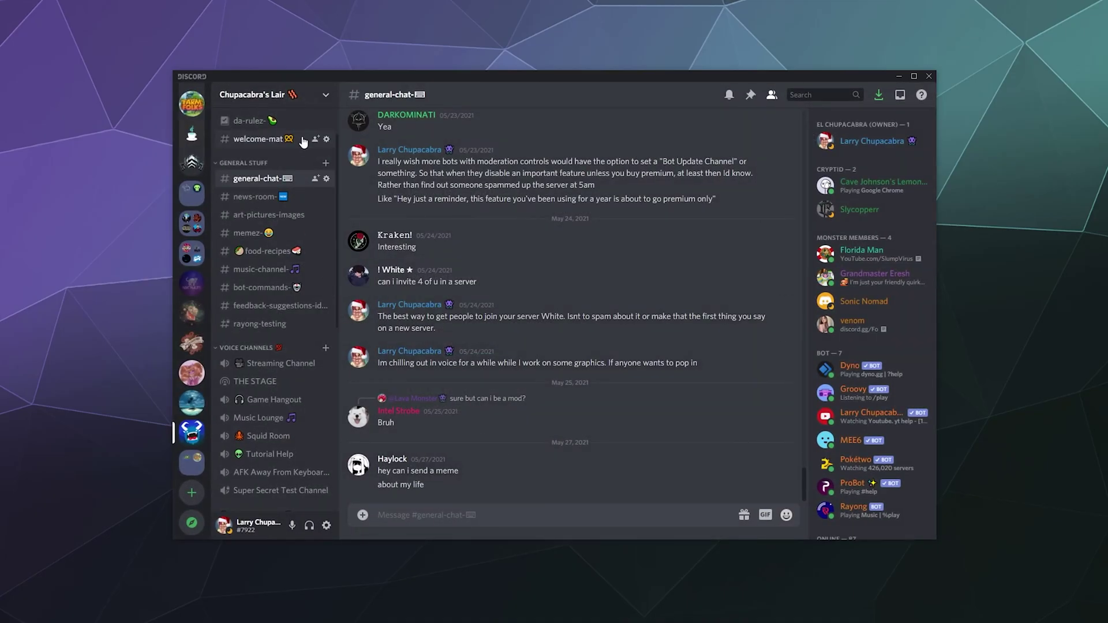
- Open the Chupacabra's Lair server settings and look through the server overview down to the default notification options
left_click(330, 96)
left_click(321, 163)
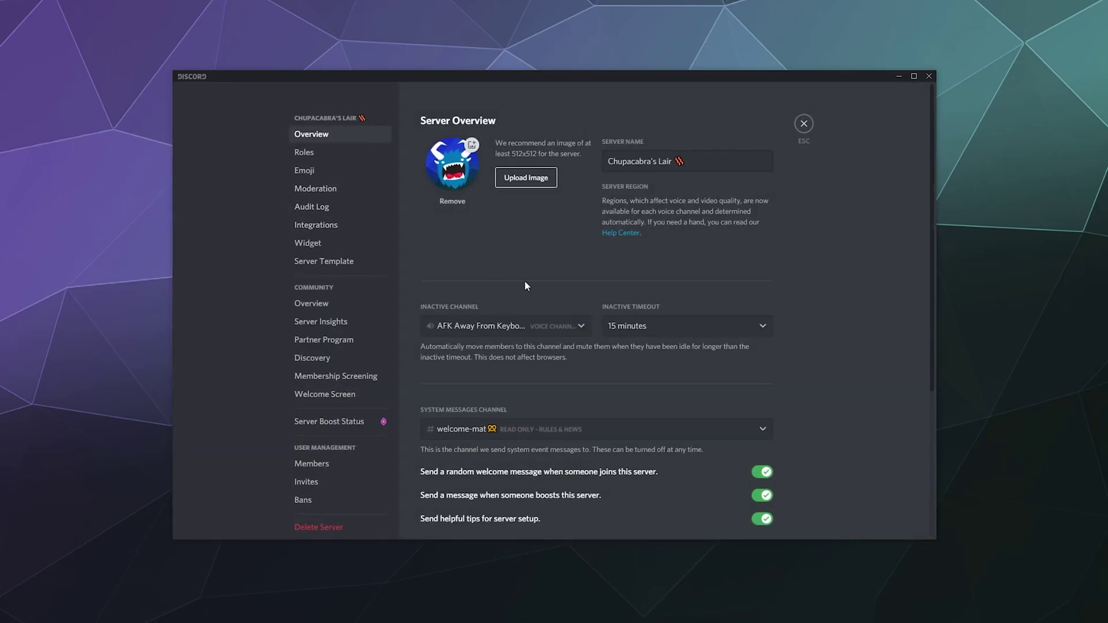
scroll(872, 281, "down", 4)
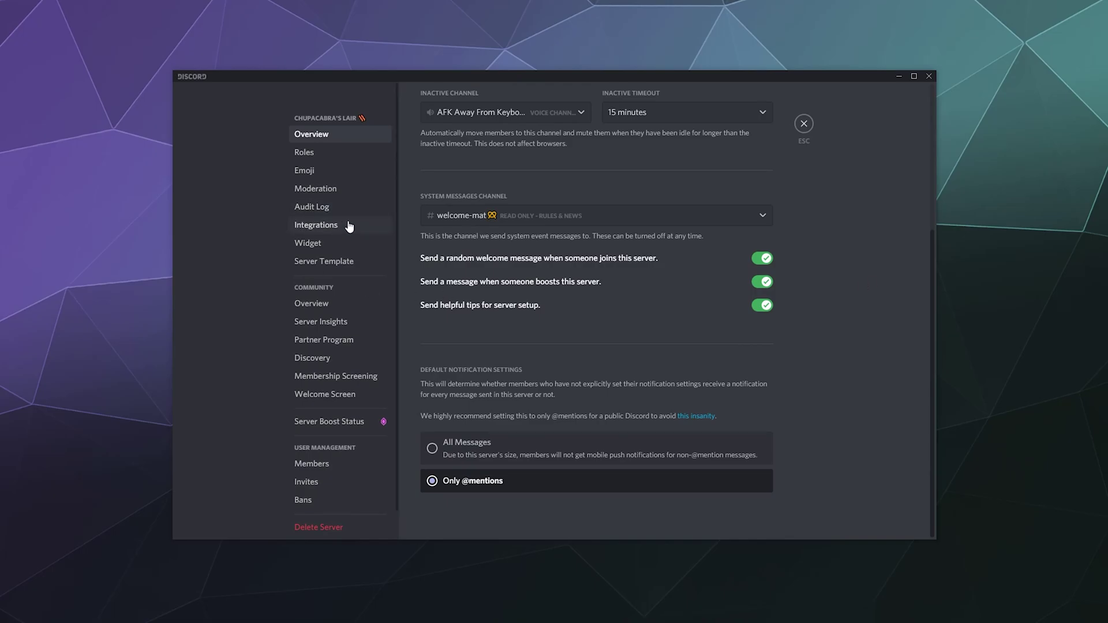
- Examine the server's moderation options for verification level, explicit media content filter and 2FA requirement, and close the server settings
left_click(338, 187)
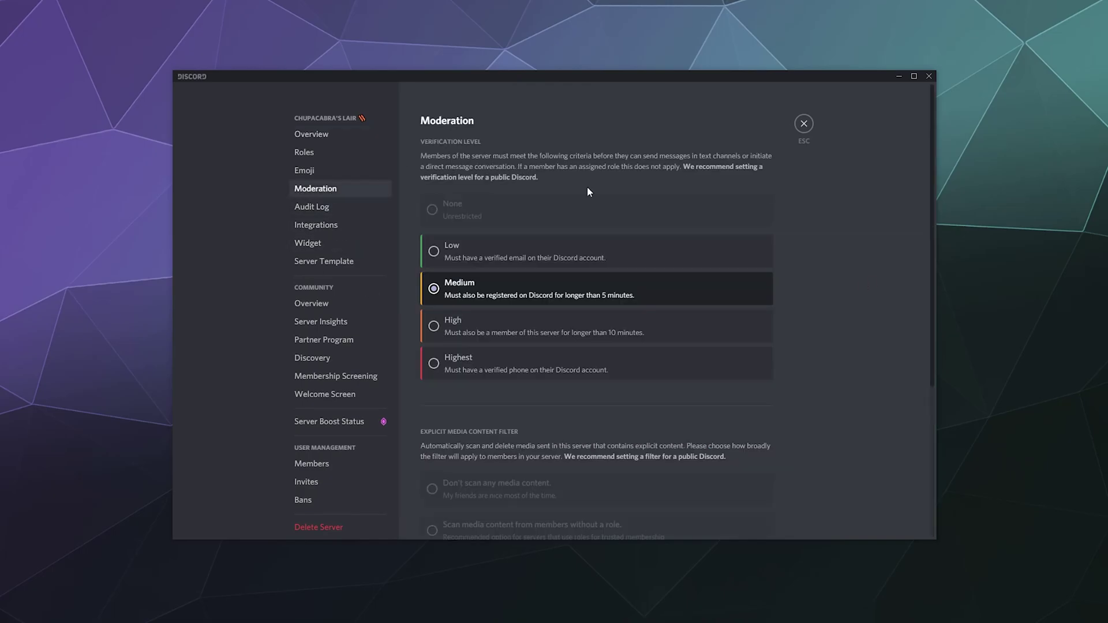
scroll(853, 234, "down", 1)
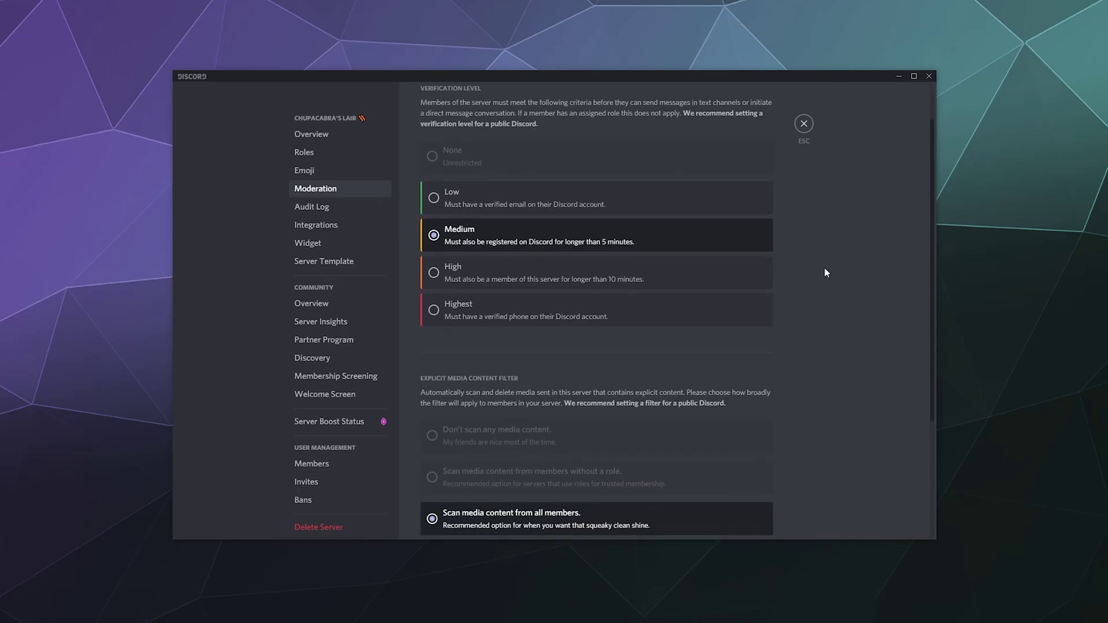
scroll(825, 271, "up", 1)
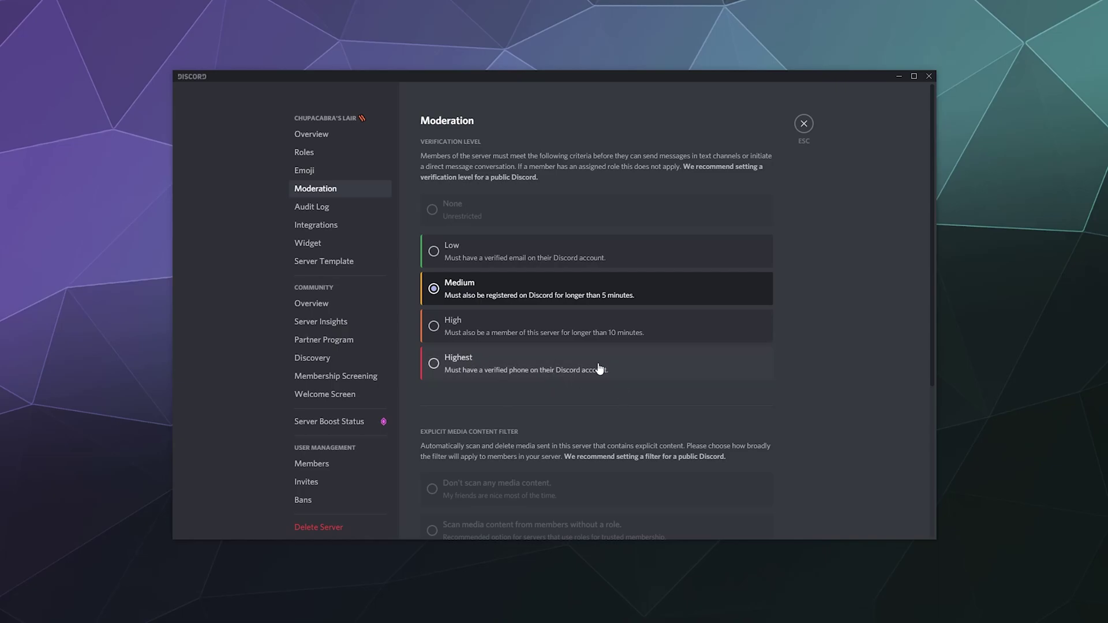
scroll(618, 438, "down", 4)
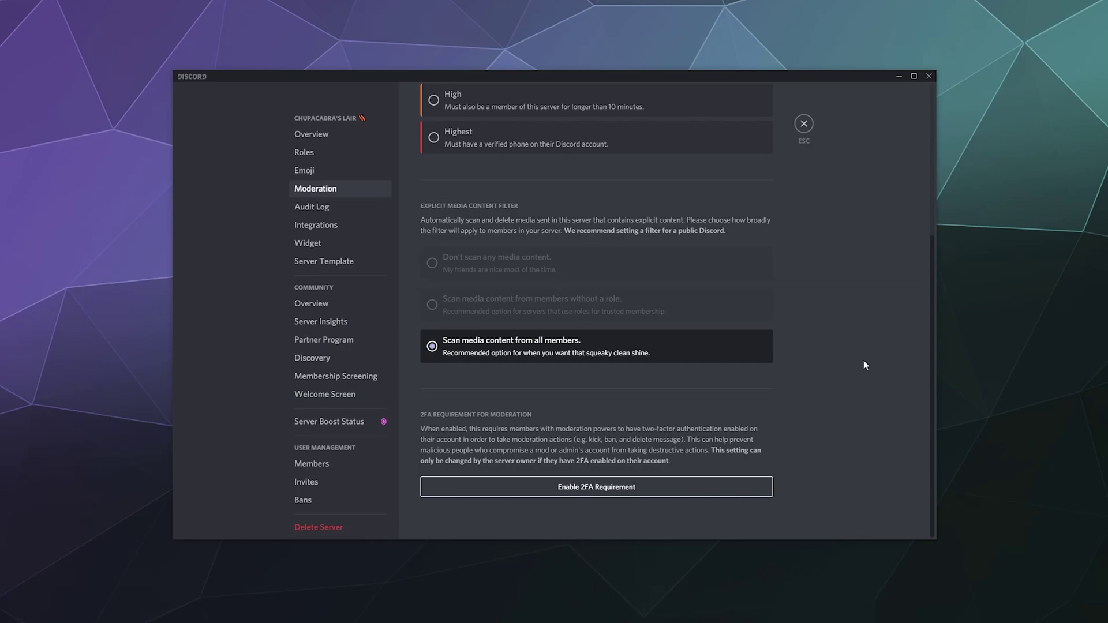
scroll(785, 385, "up", 1)
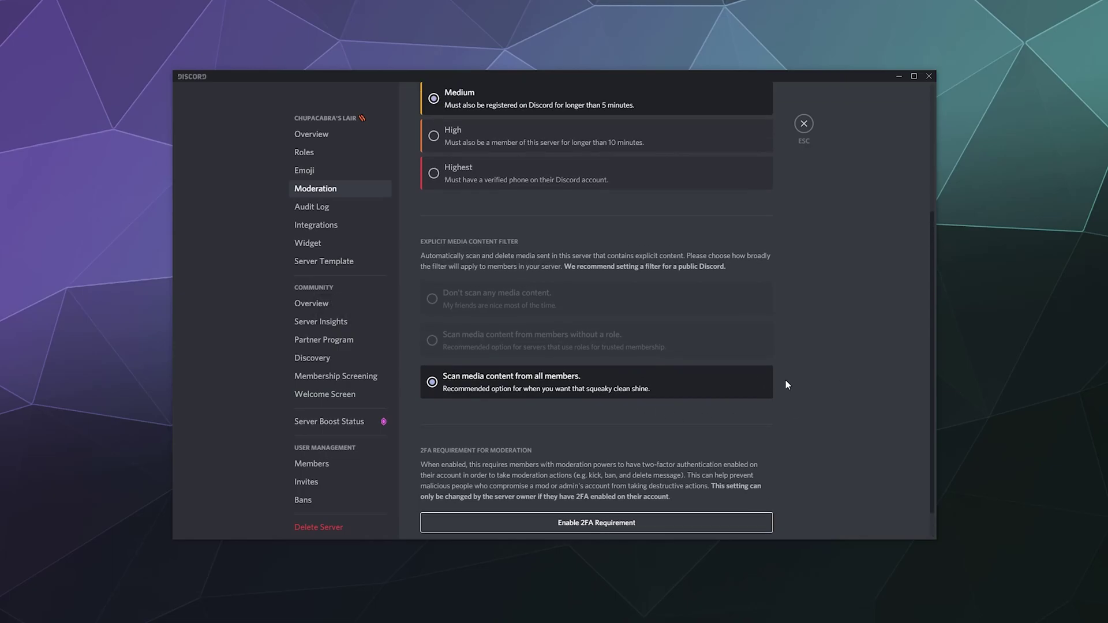
scroll(785, 385, "up", 3)
scroll(495, 399, "down", 4)
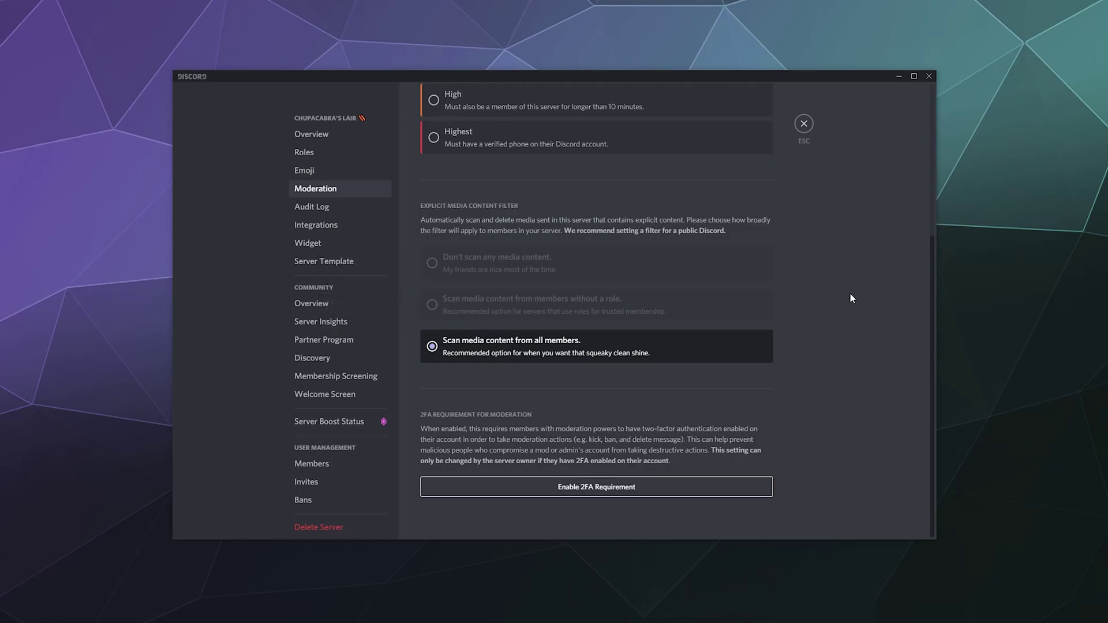
left_click(804, 124)
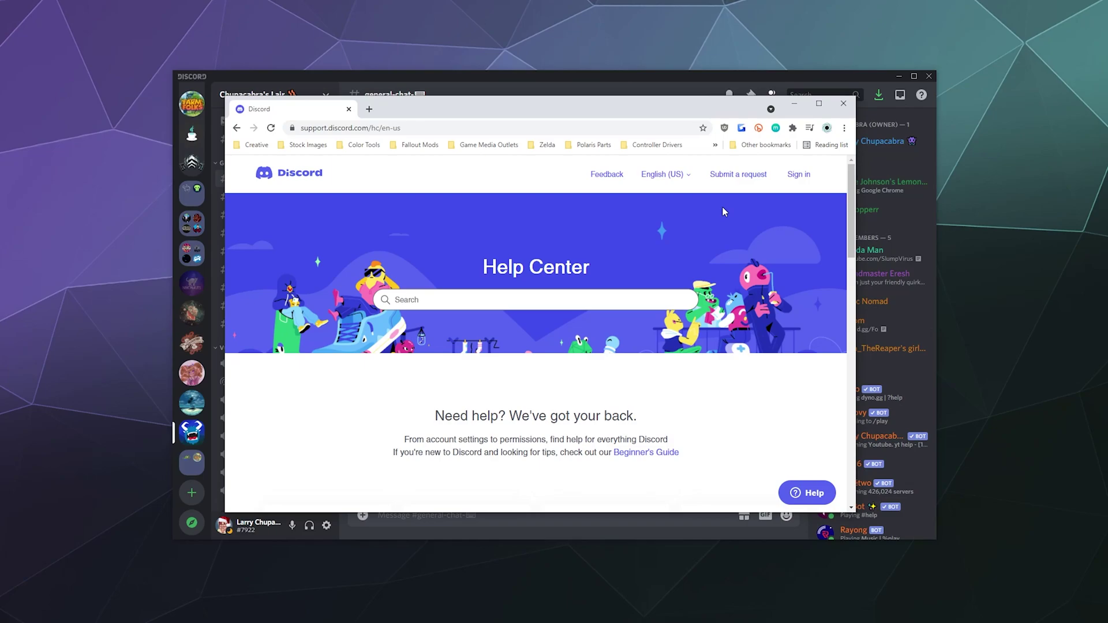
- Shift the browser window showing the Discord Help Center slightly, and minimize it to return to the Discord server
left_click_drag(686, 101, 708, 104)
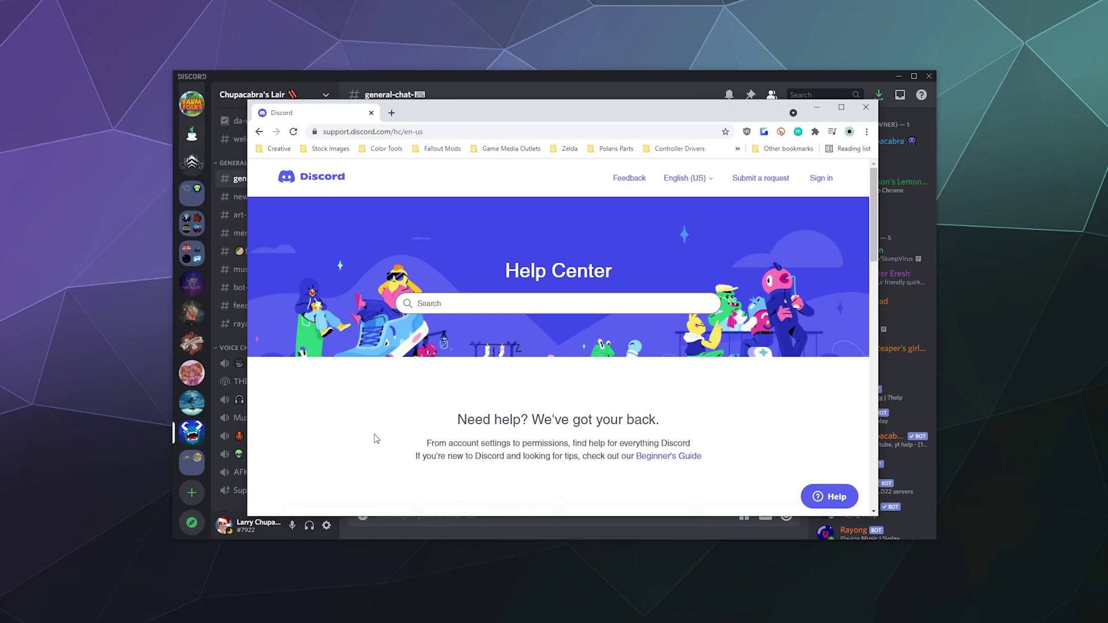
left_click(823, 109)
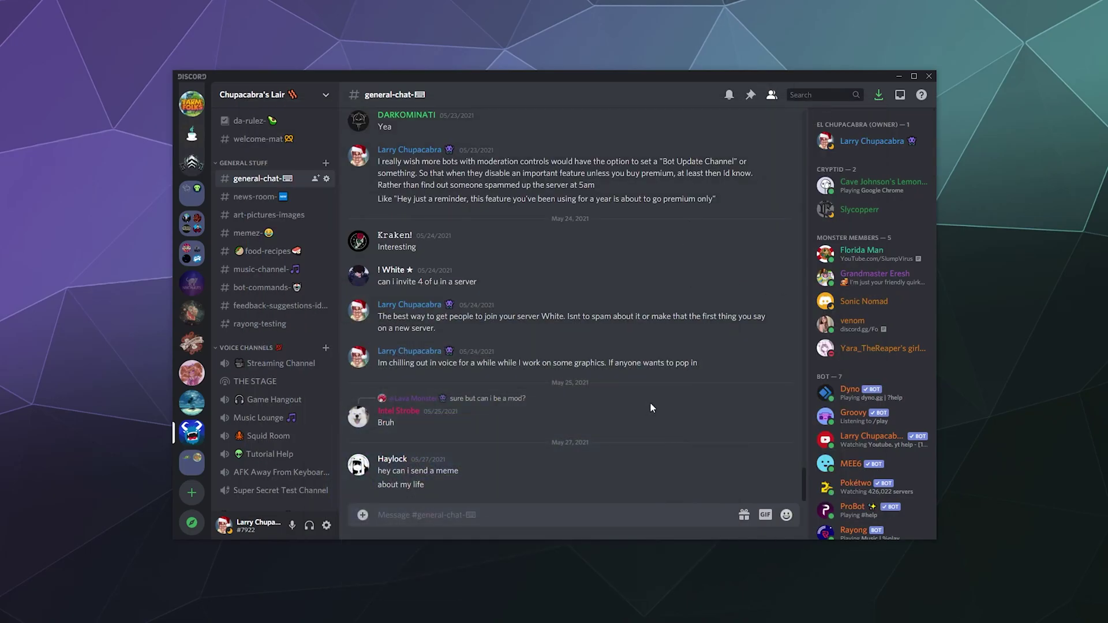